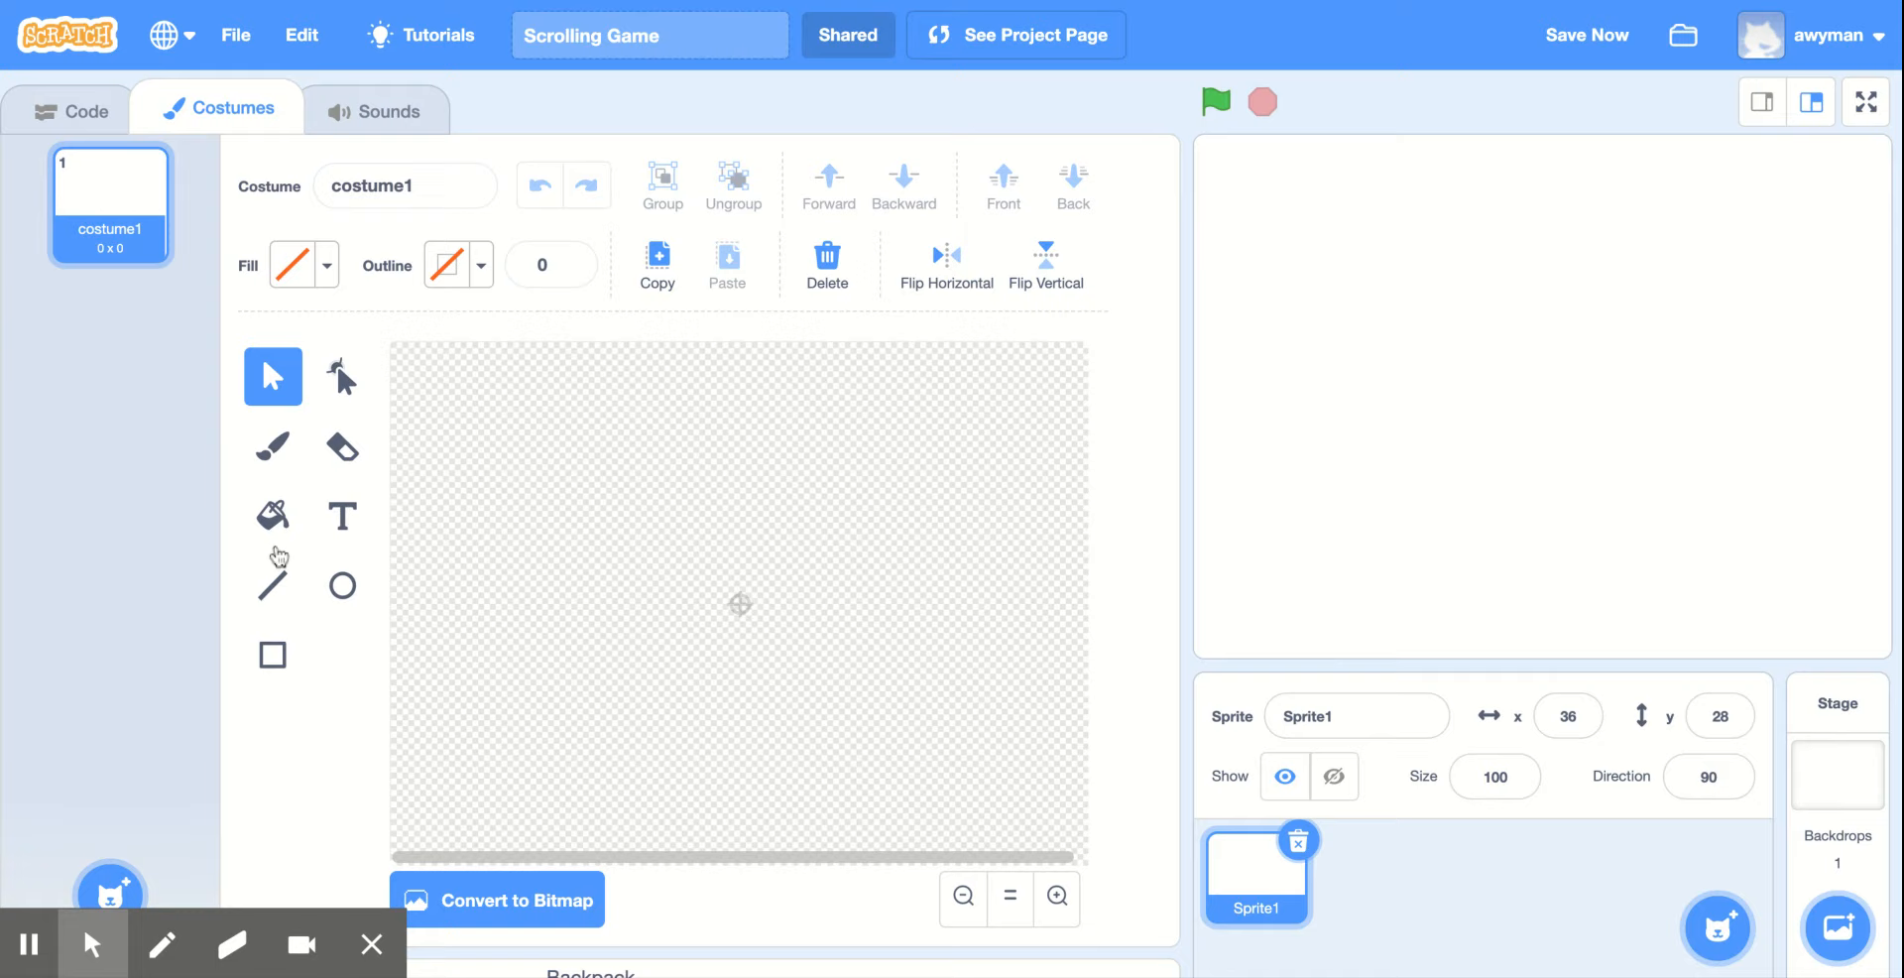
Choose the Rectangle tool and set its fill to orange with color 10, saturation 100 and brightness 100
{"action": "left_click", "coordinate": [274, 655]}
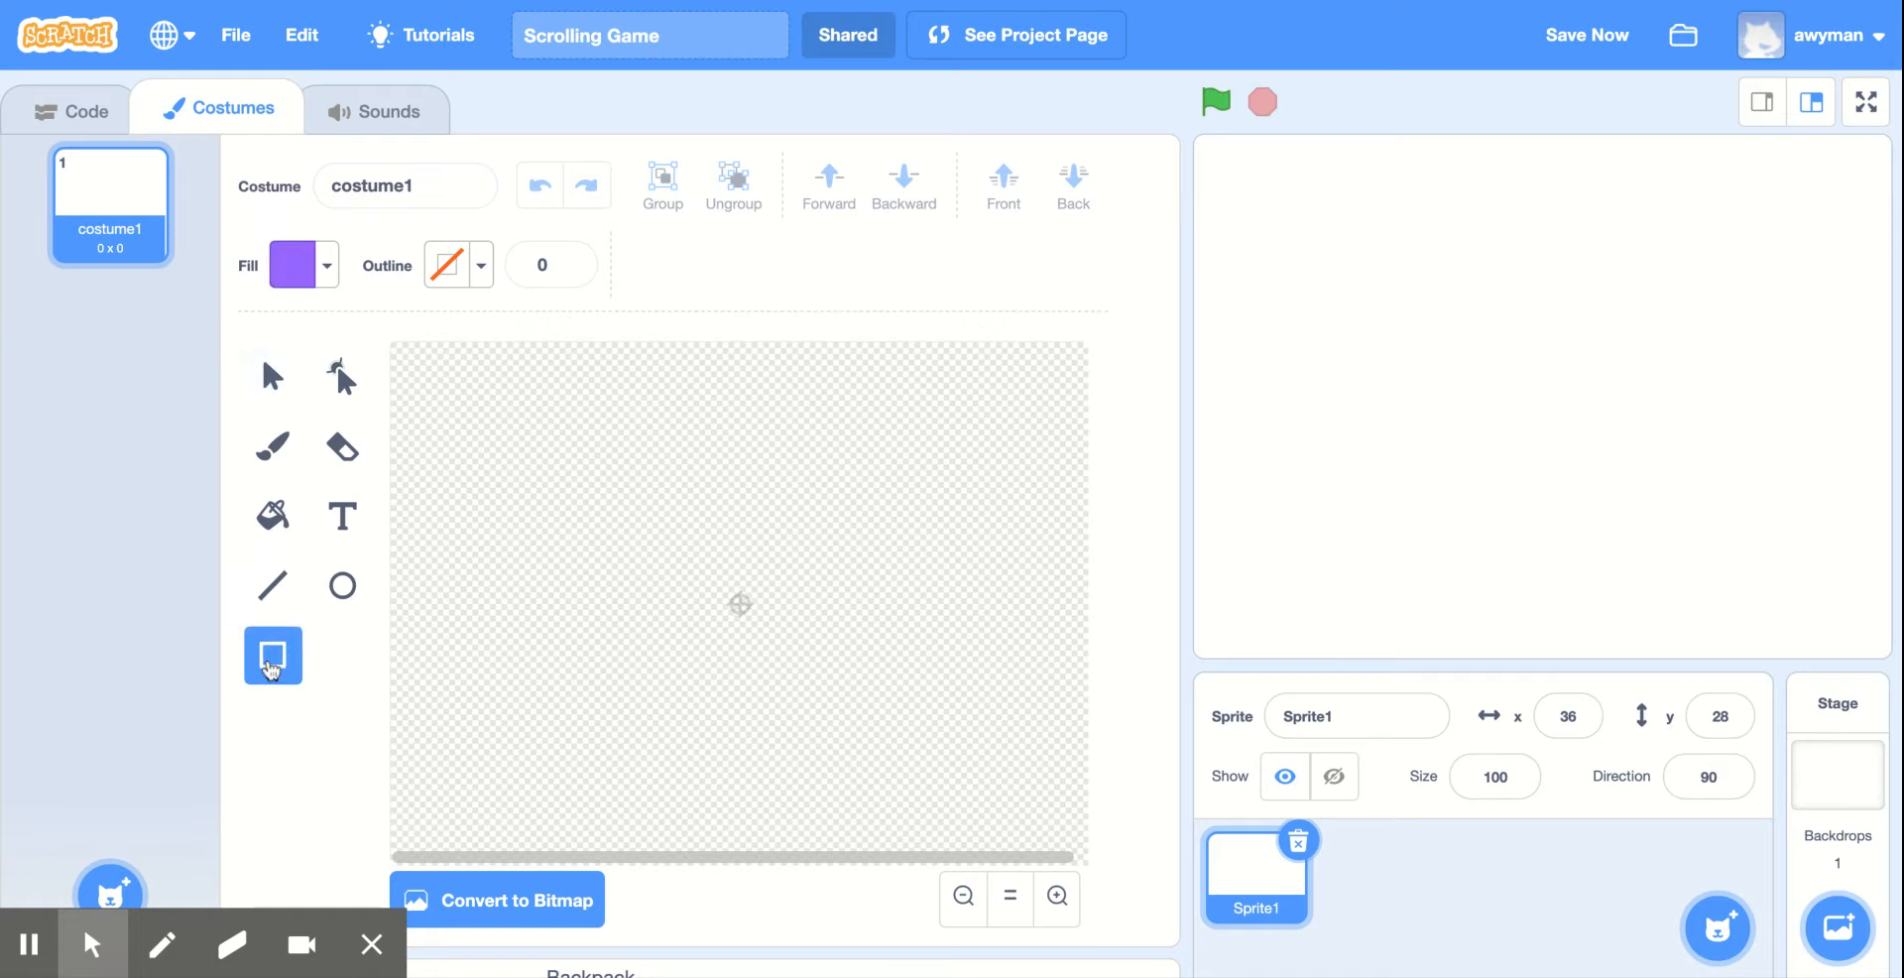
{"action": "left_click", "coordinate": [328, 278]}
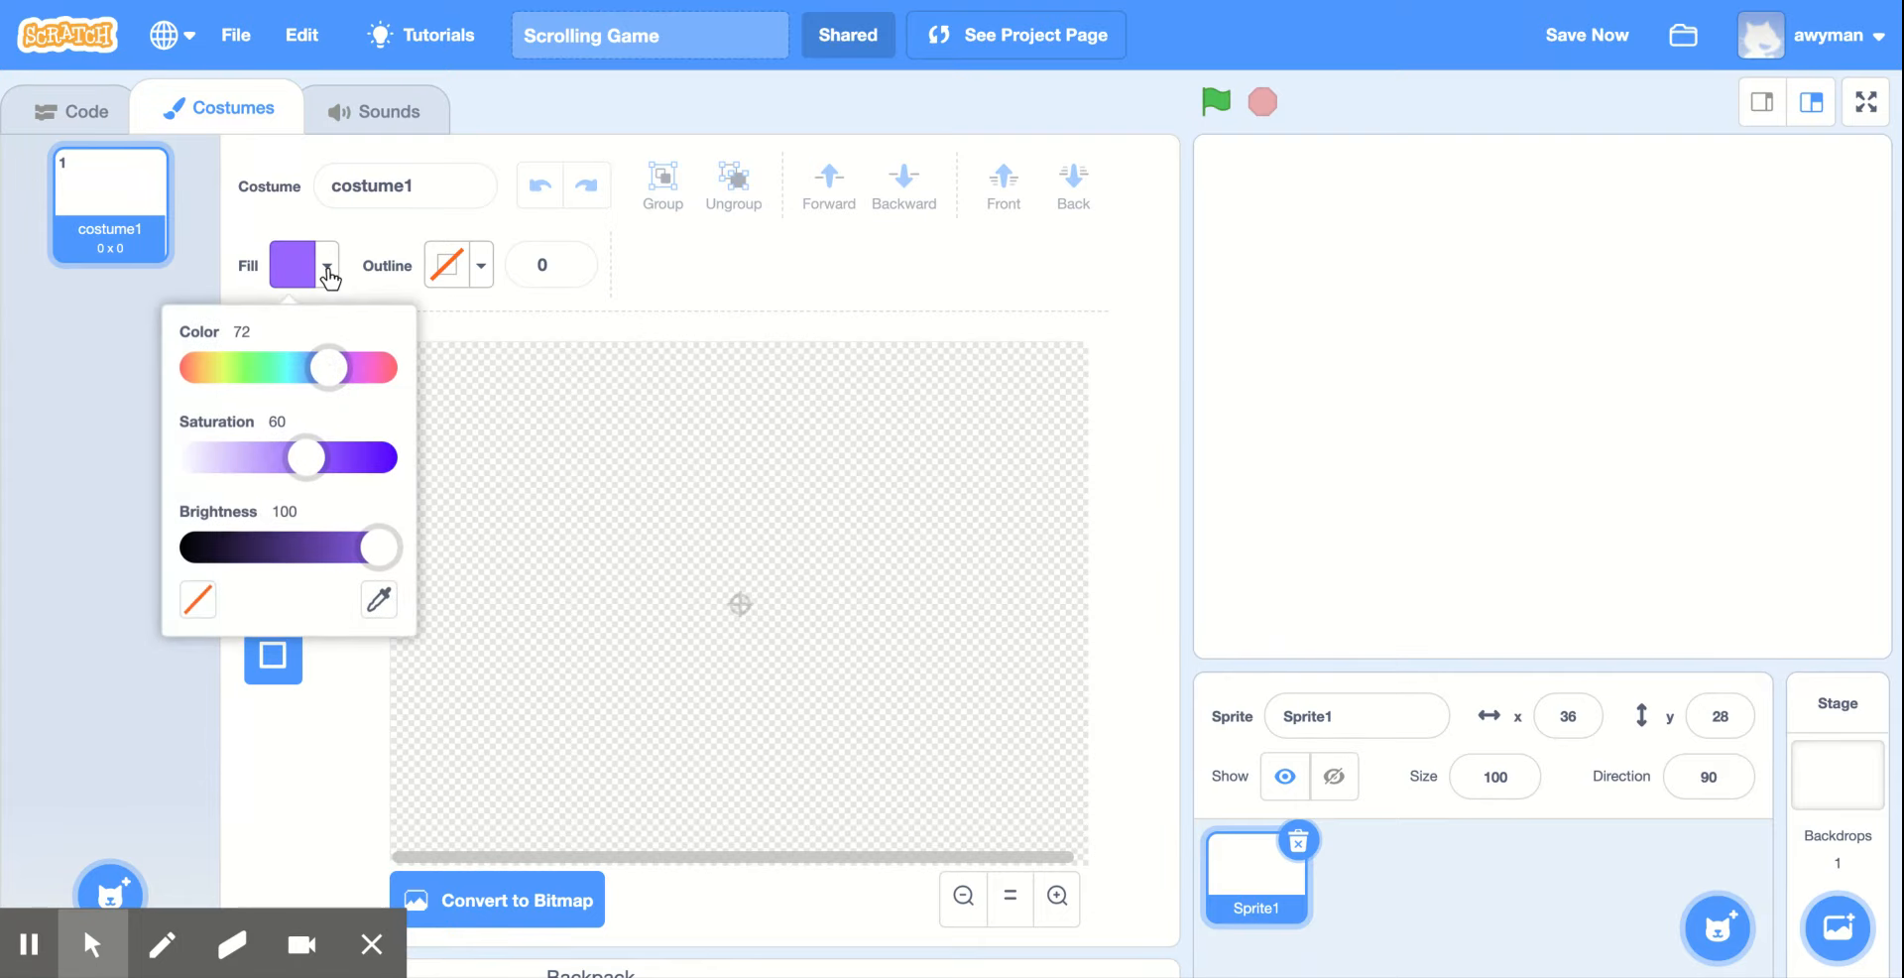
{"action": "left_click_drag", "start_coordinate": [340, 372], "coordinate": [381, 367]}
{"action": "mouse_move", "coordinate": [306, 456]}
{"action": "left_mouse_down"}
{"action": "mouse_move", "coordinate": [392, 458]}
{"action": "mouse_move", "coordinate": [327, 459]}
{"action": "left_mouse_up"}
{"action": "left_click_drag", "start_coordinate": [395, 367], "coordinate": [217, 369]}
{"action": "left_click_drag", "start_coordinate": [314, 463], "coordinate": [392, 458]}
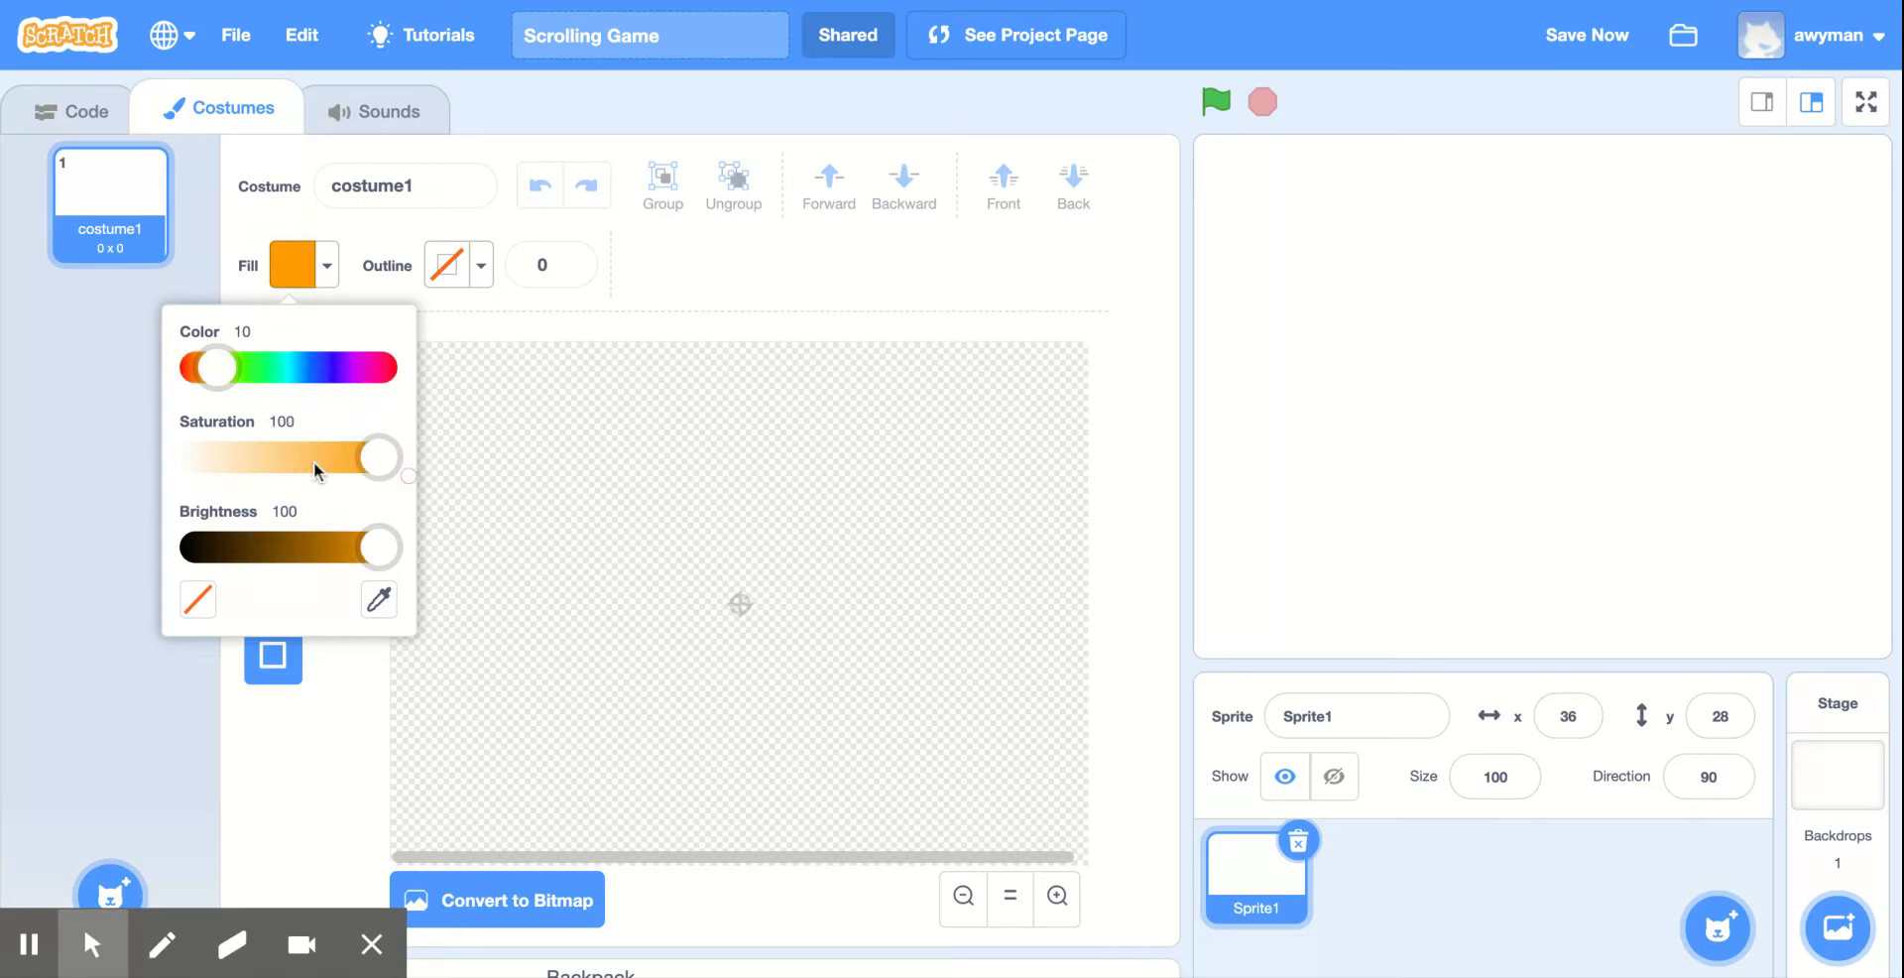
{"action": "mouse_move", "coordinate": [386, 553]}
{"action": "left_mouse_down"}
{"action": "mouse_move", "coordinate": [362, 547]}
{"action": "mouse_move", "coordinate": [404, 545]}
{"action": "left_mouse_up"}
{"action": "left_click", "coordinate": [322, 700]}
Match the outline to the orange fill with color 10, saturation 100, brightness 100 and width 1
{"action": "left_click", "coordinate": [483, 274]}
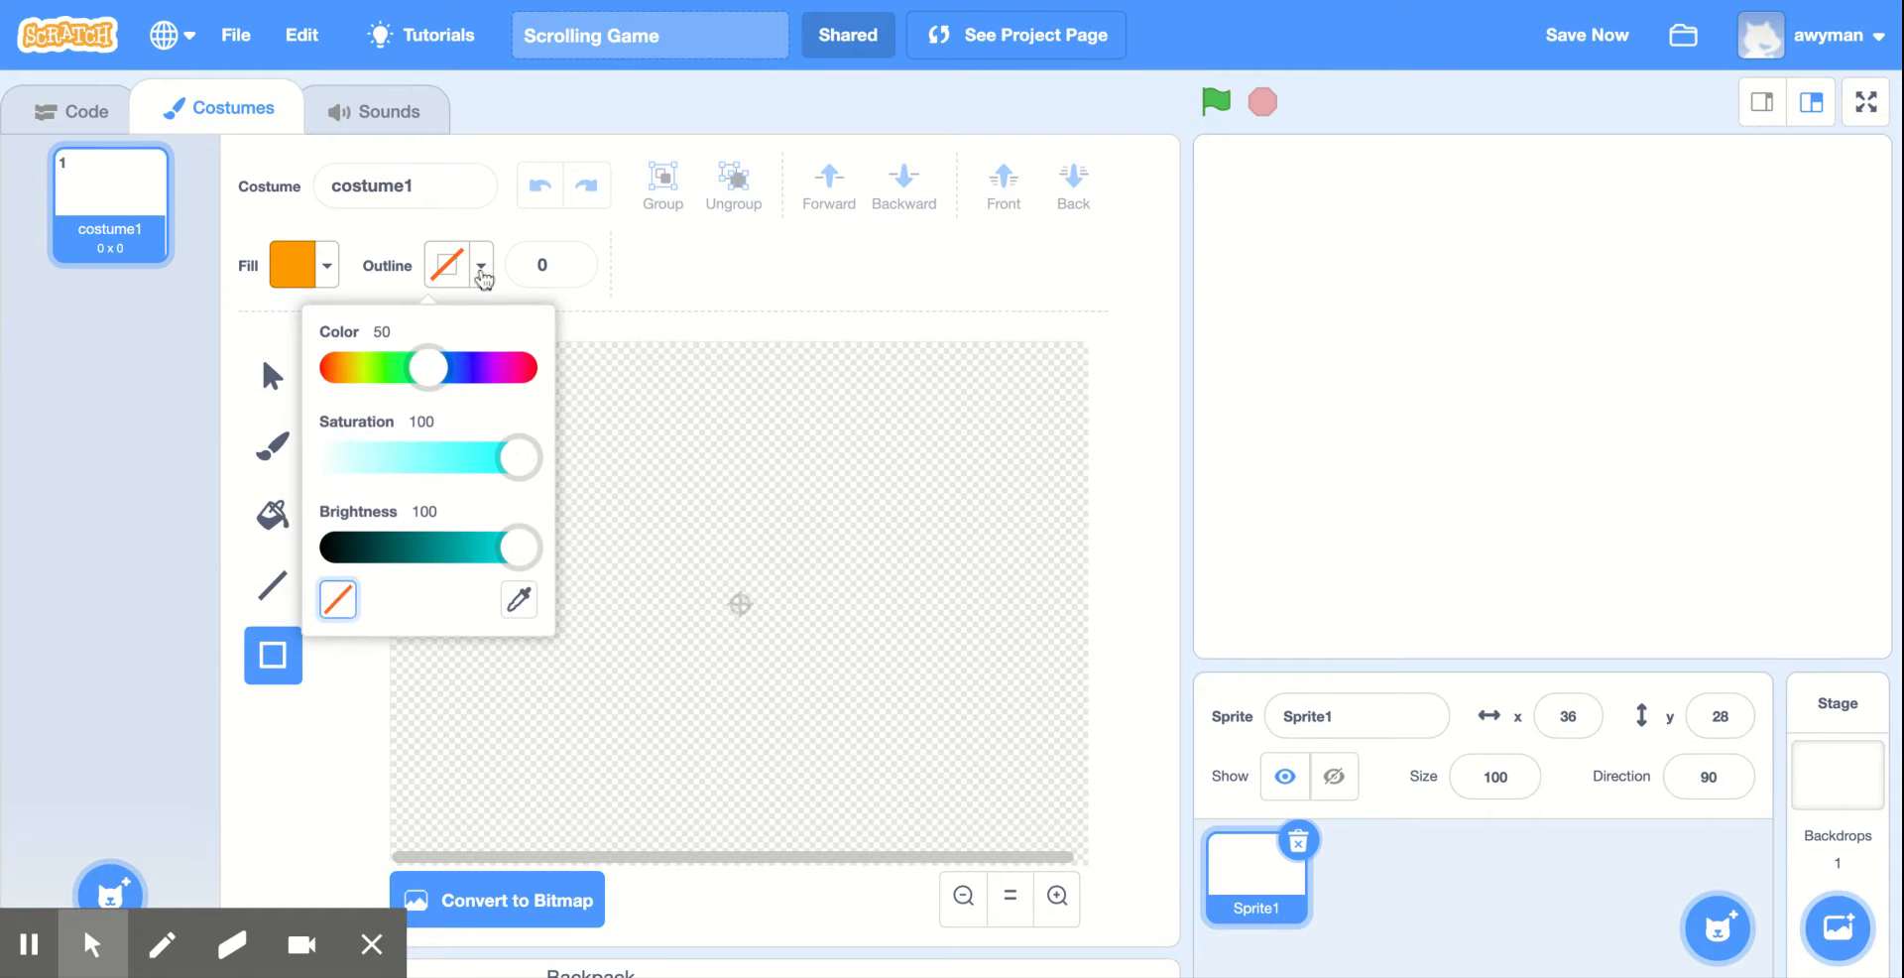
{"action": "left_click", "coordinate": [426, 368]}
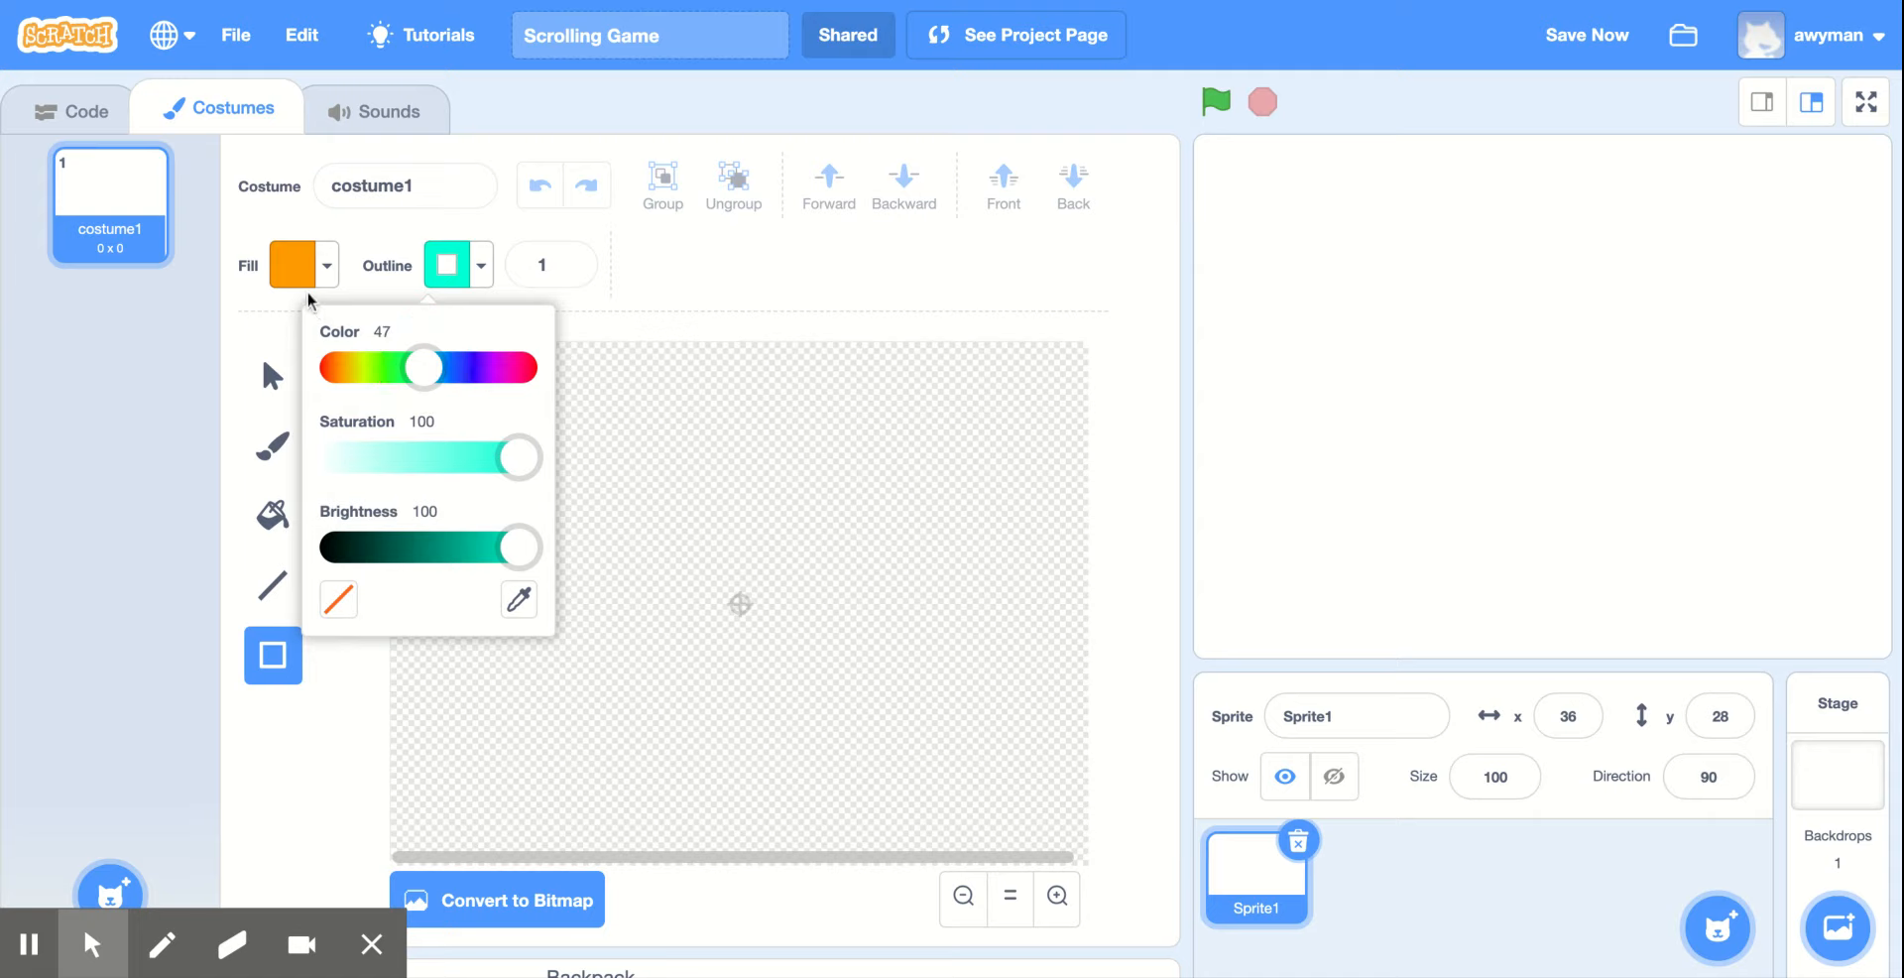
{"action": "left_click", "coordinate": [326, 266]}
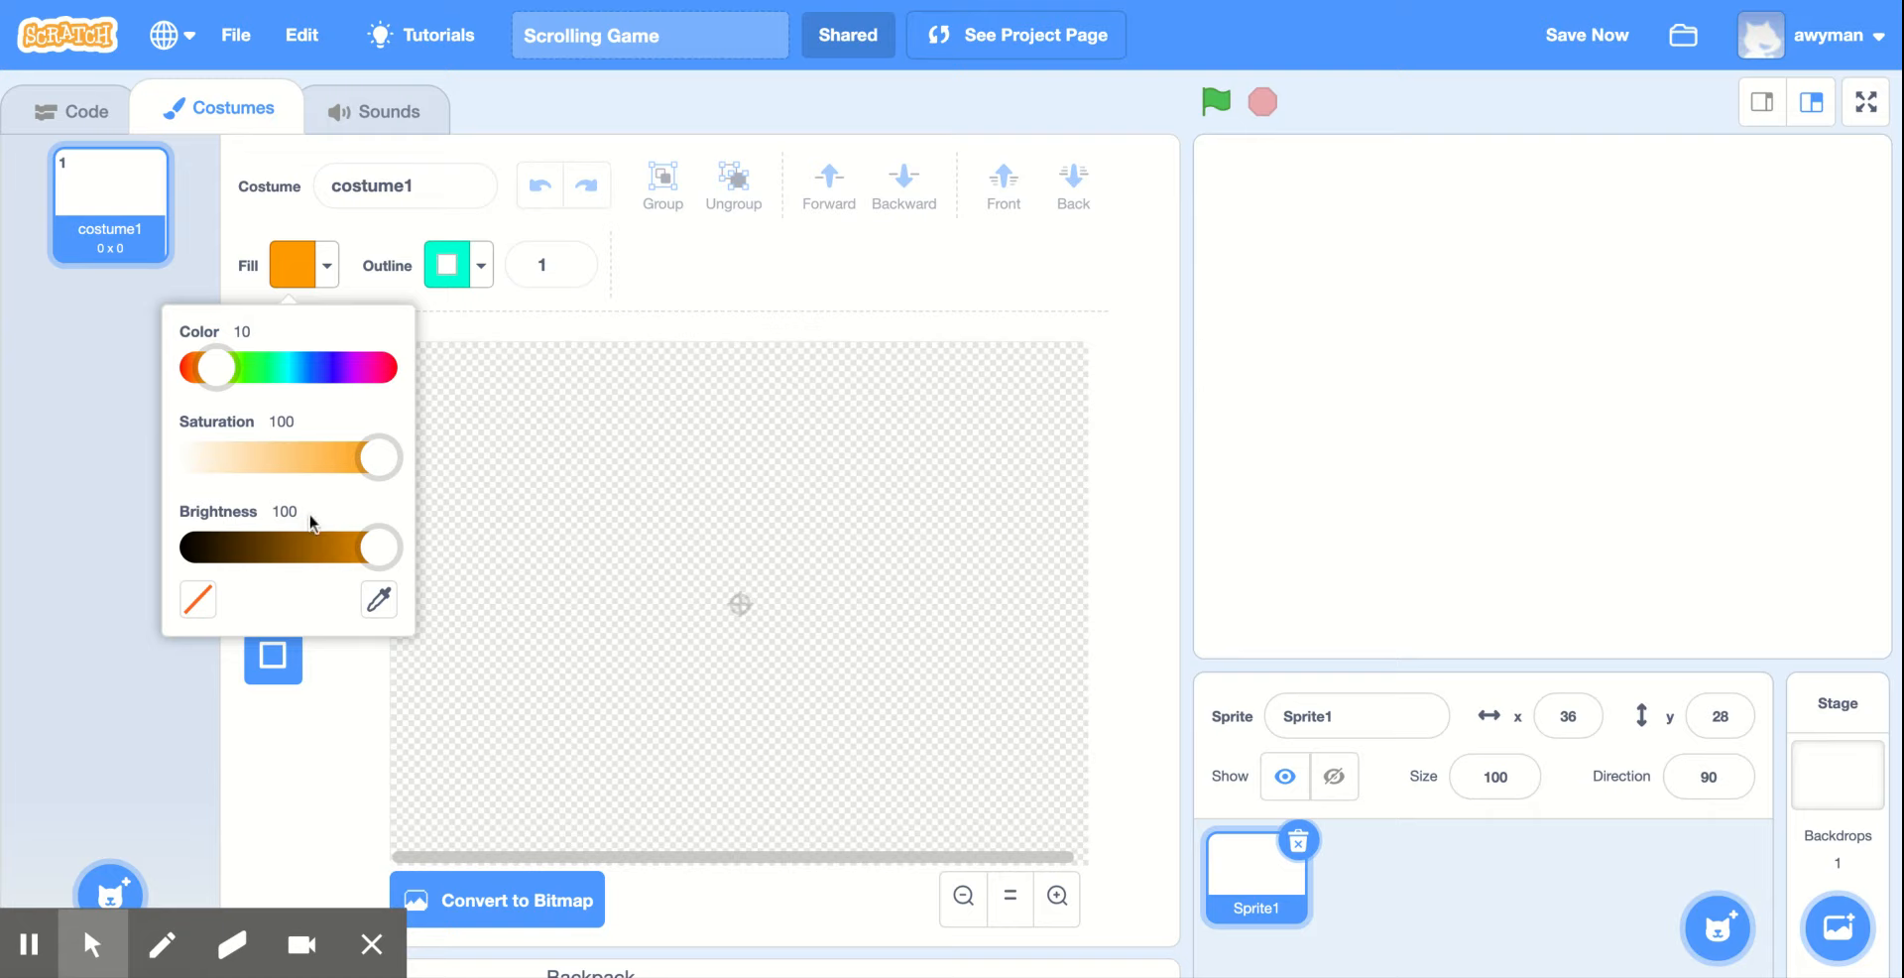
{"action": "left_click", "coordinate": [482, 263]}
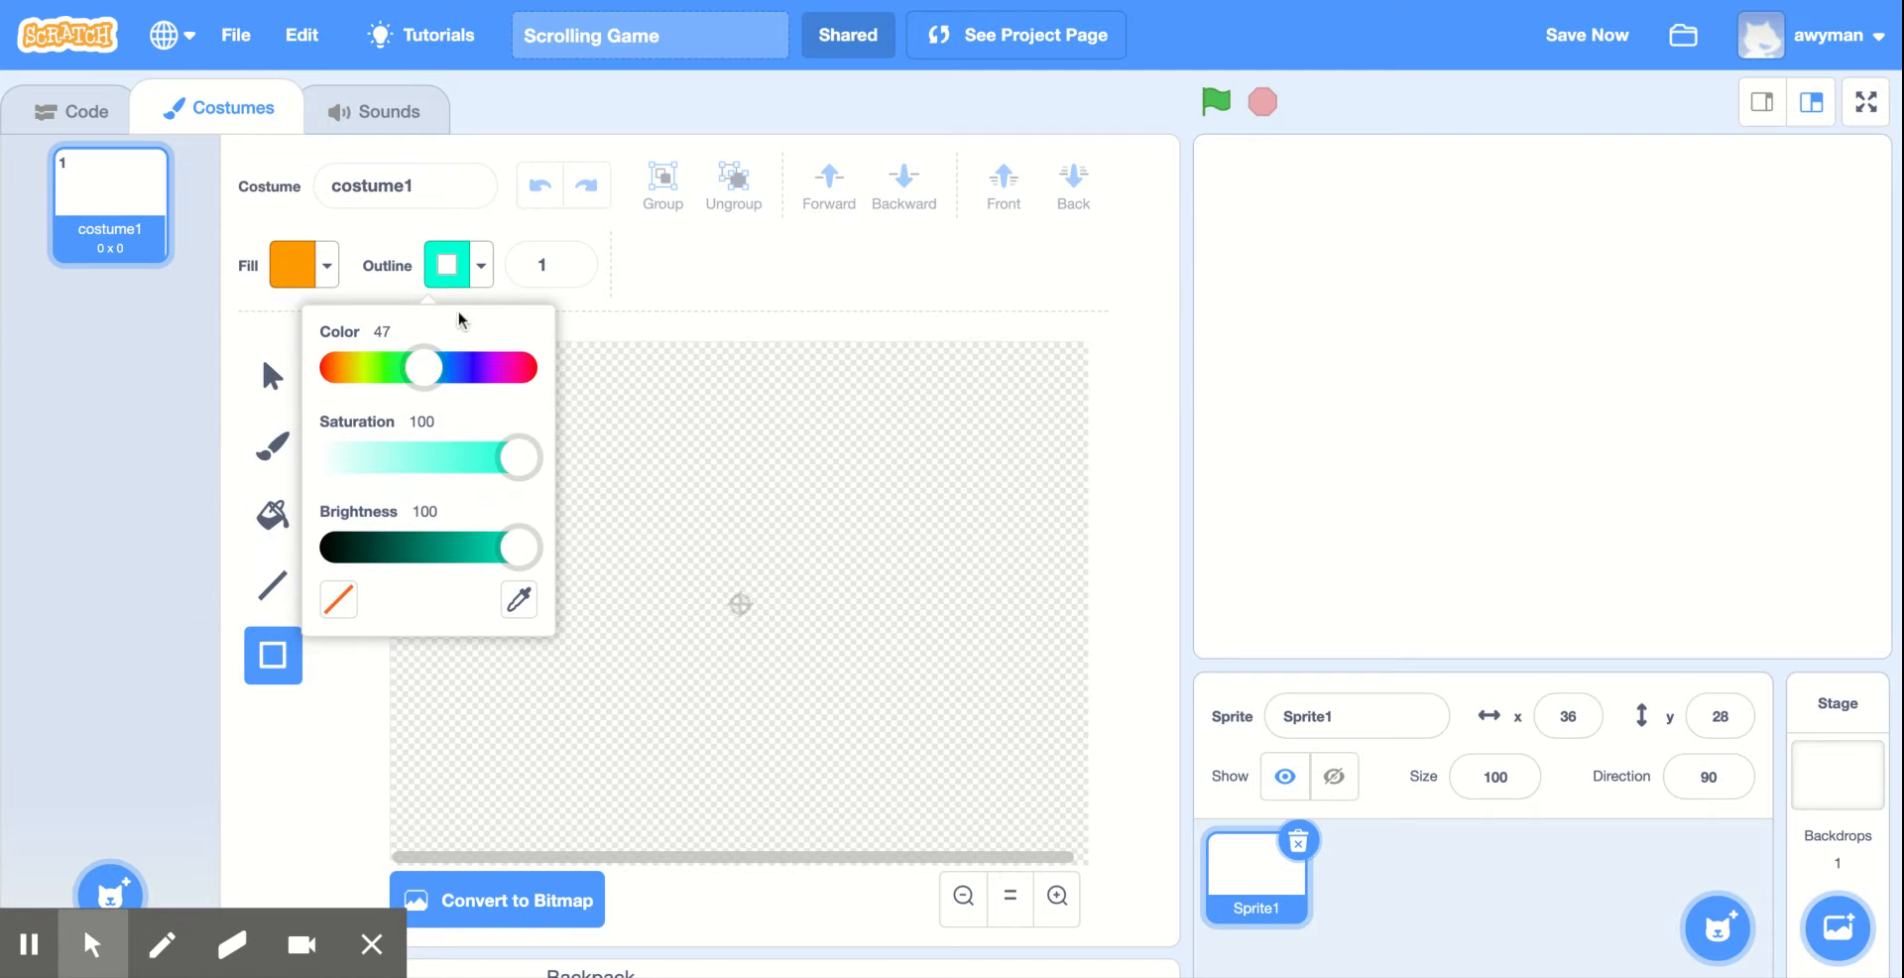
{"action": "left_click", "coordinate": [337, 367]}
{"action": "left_click_drag", "start_coordinate": [337, 367], "coordinate": [347, 368]}
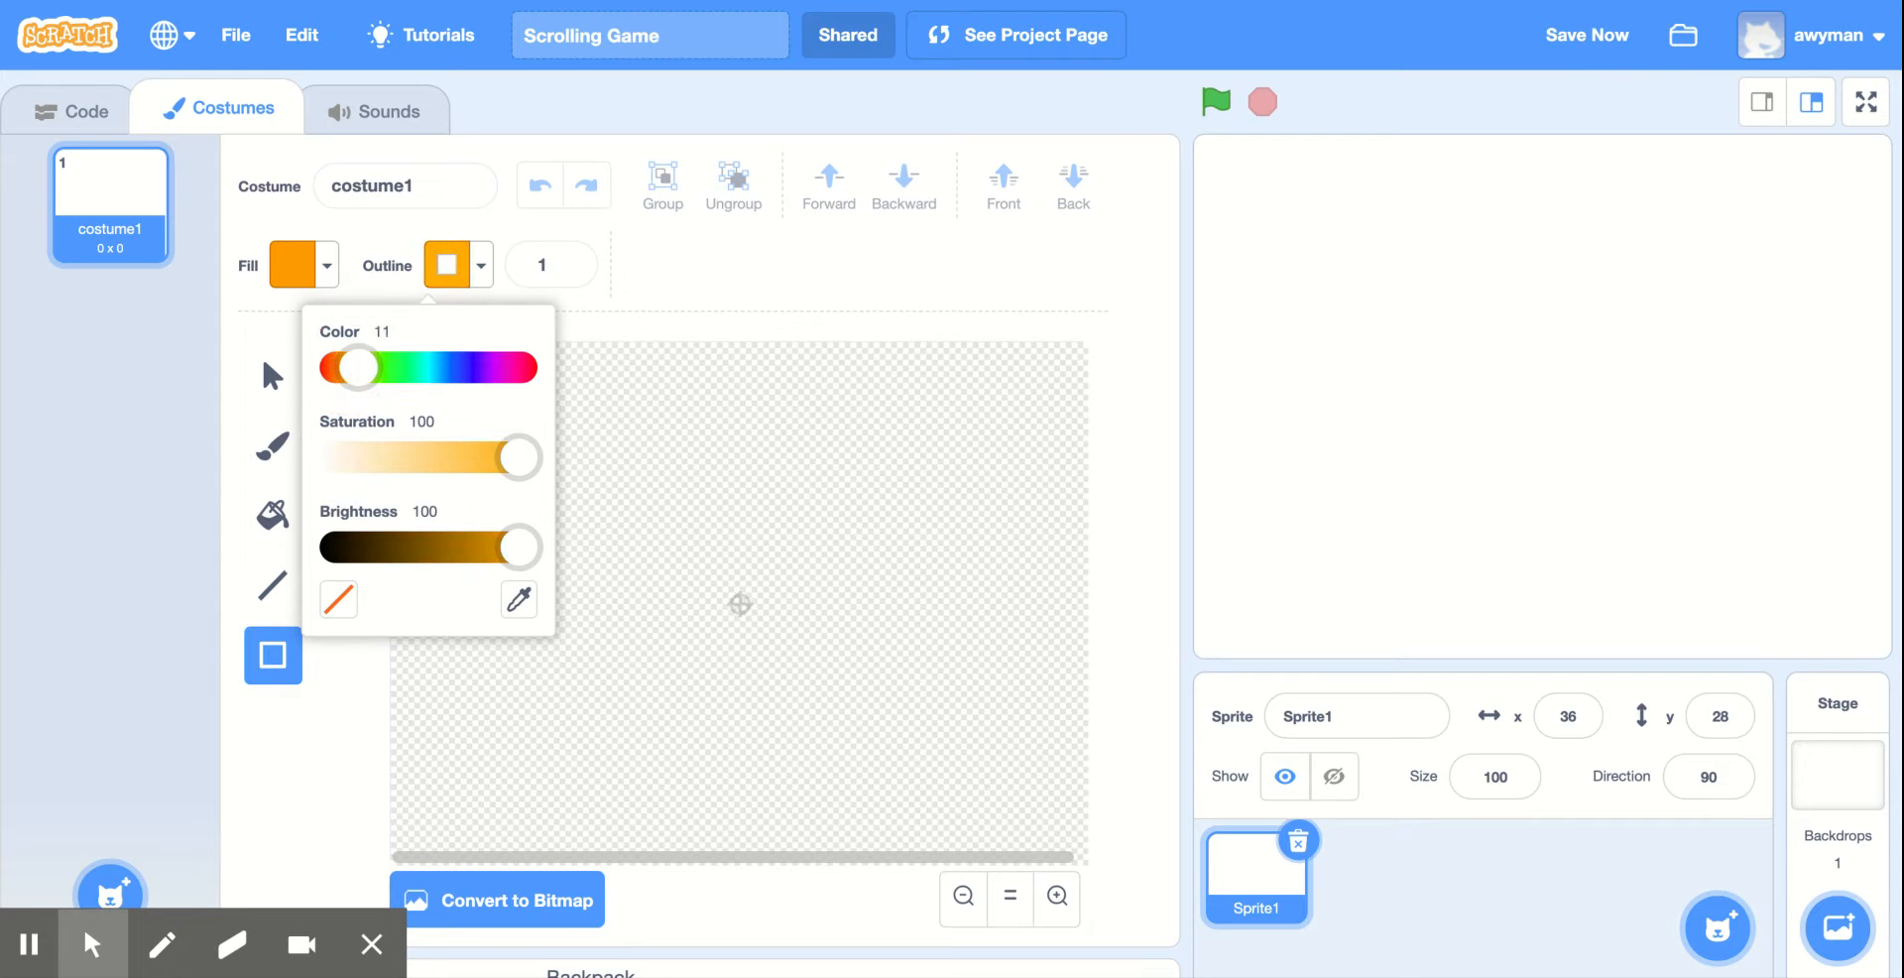
{"action": "left_click", "coordinate": [385, 332]}
{"action": "left_click", "coordinate": [394, 335]}
{"action": "left_click_drag", "start_coordinate": [361, 368], "coordinate": [355, 368]}
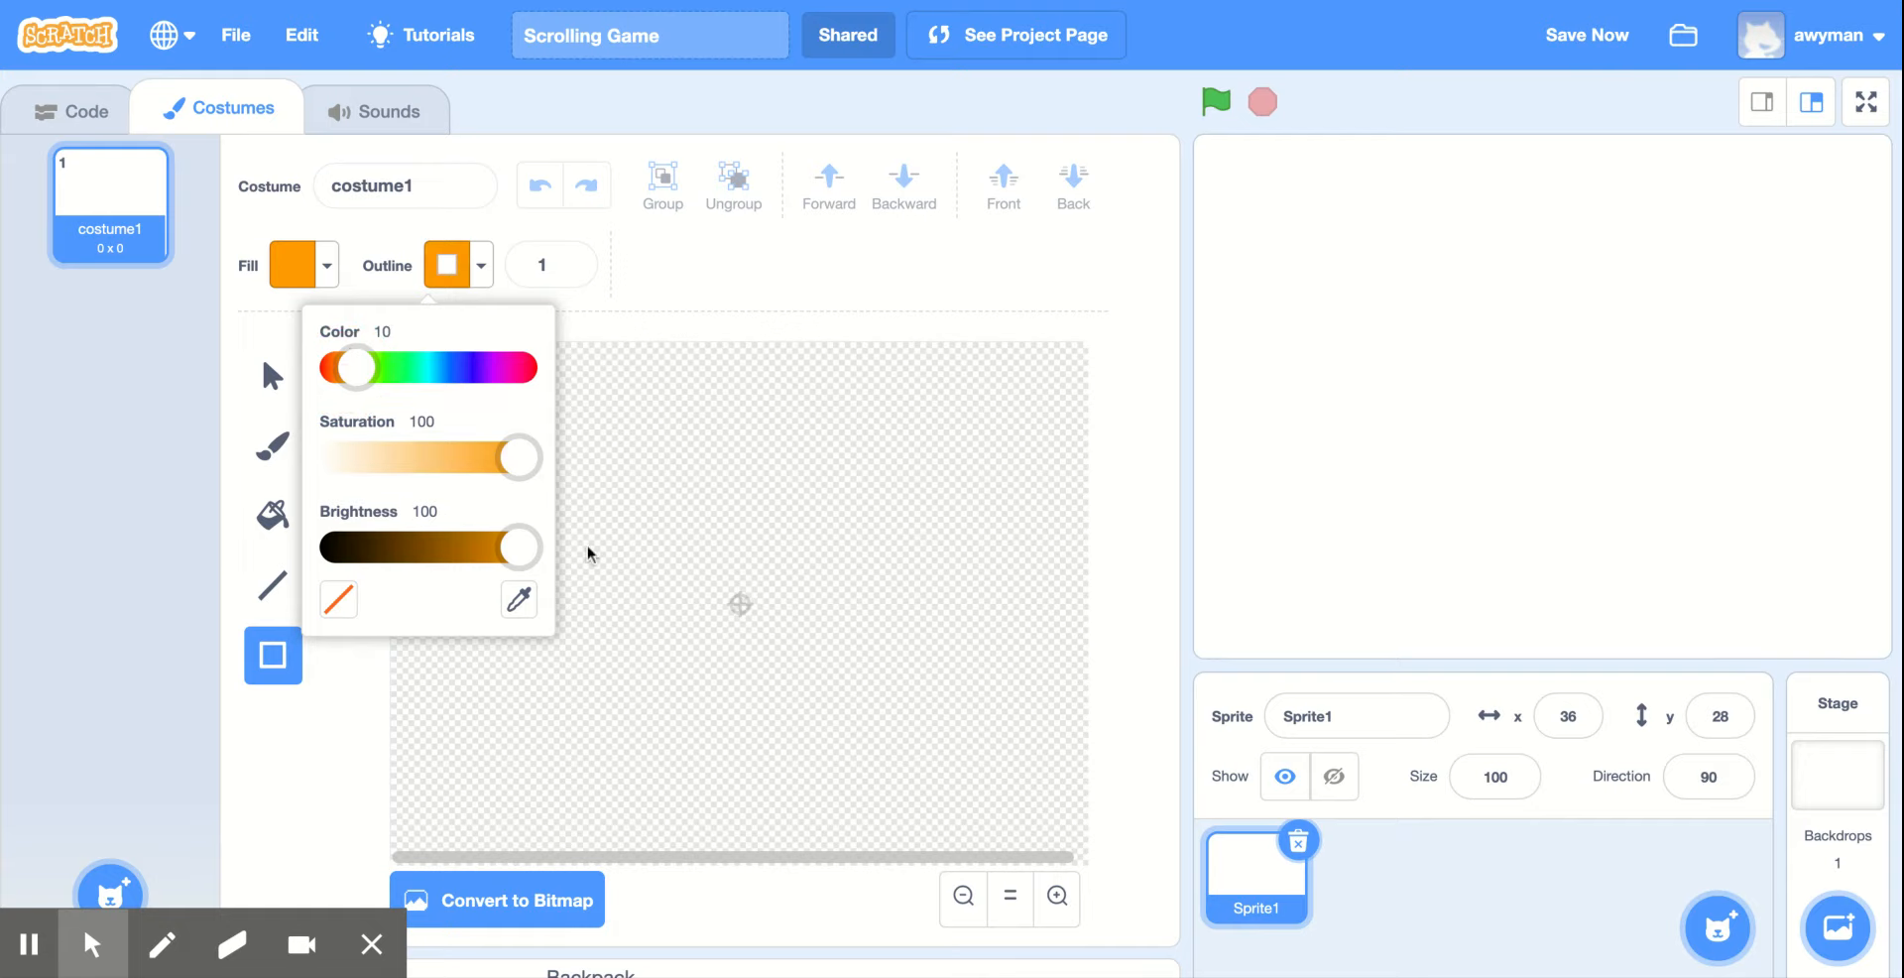
{"action": "left_click", "coordinate": [365, 718]}
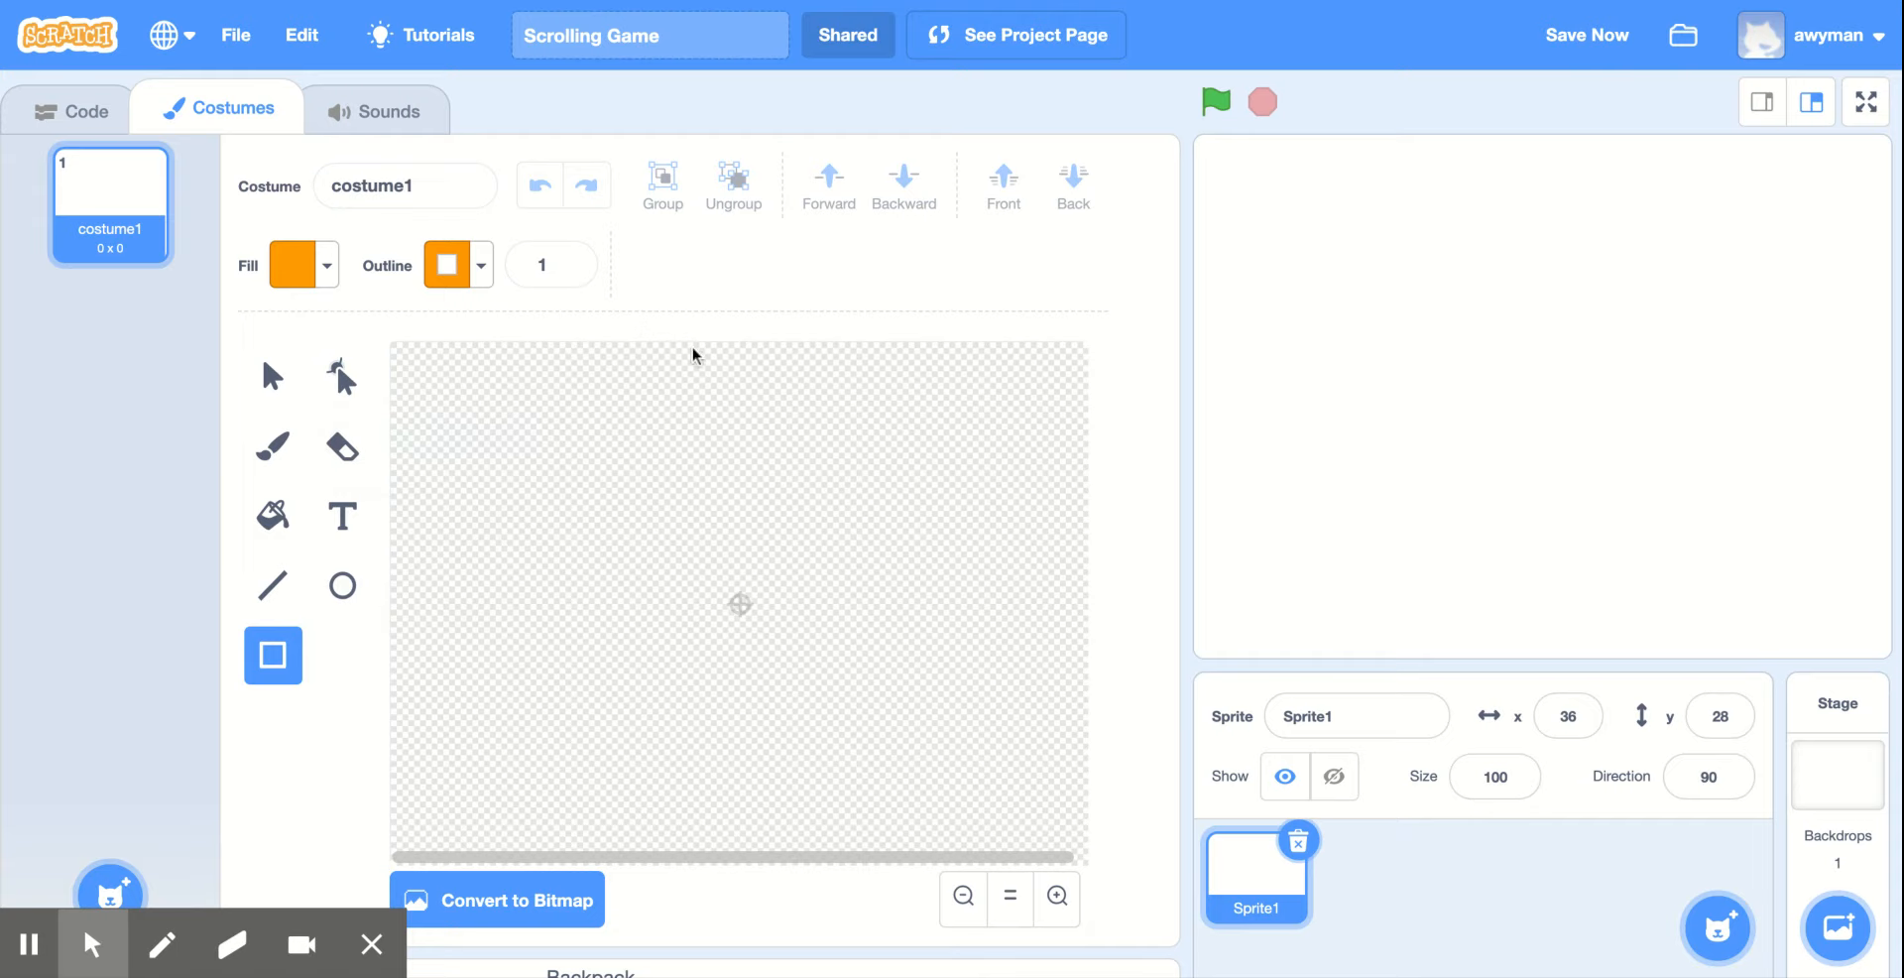
Draw a vertical bar about 90 x 354 spanning the canvas height, and move the sprite on the stage to x 35, y -2
{"action": "left_click", "coordinate": [660, 341]}
{"action": "left_click_drag", "start_coordinate": [663, 343], "coordinate": [795, 861]}
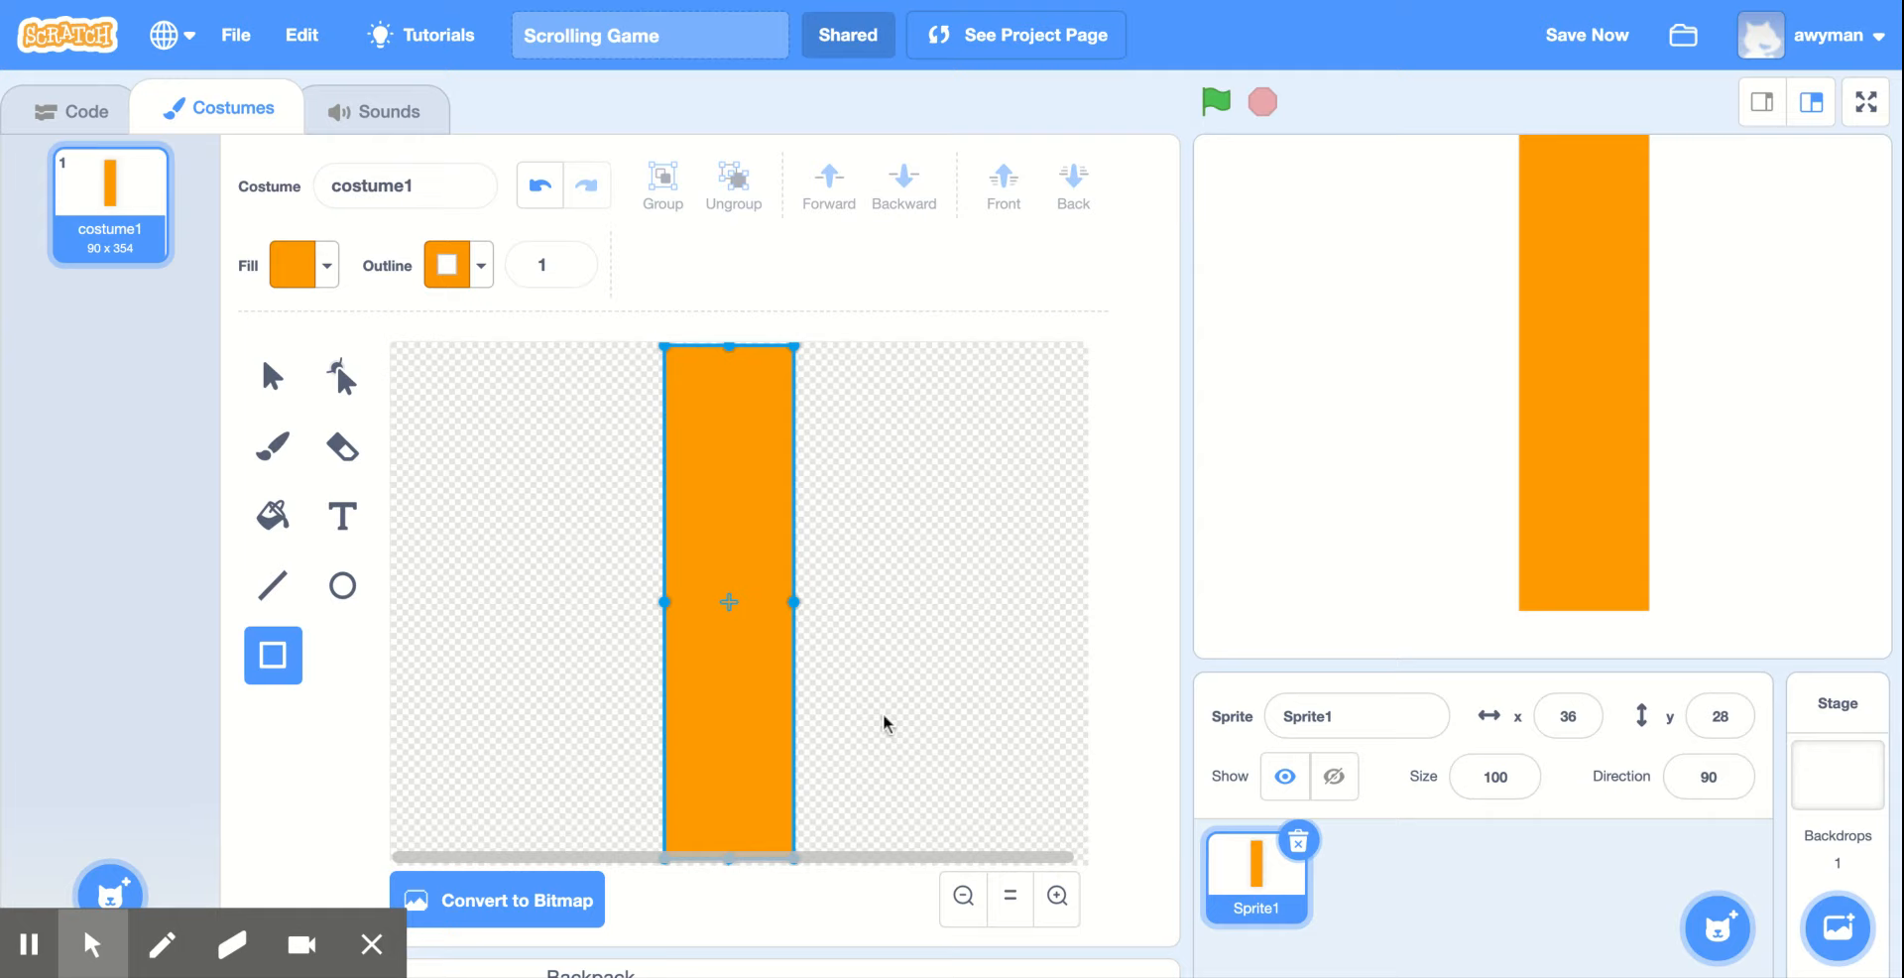
{"action": "left_click_drag", "start_coordinate": [1549, 397], "coordinate": [1547, 442]}
Centre the orange bar on the canvas crosshair and stretch its upper edge to the canvas edge, making it about 90 x 357
{"action": "left_click", "coordinate": [963, 896]}
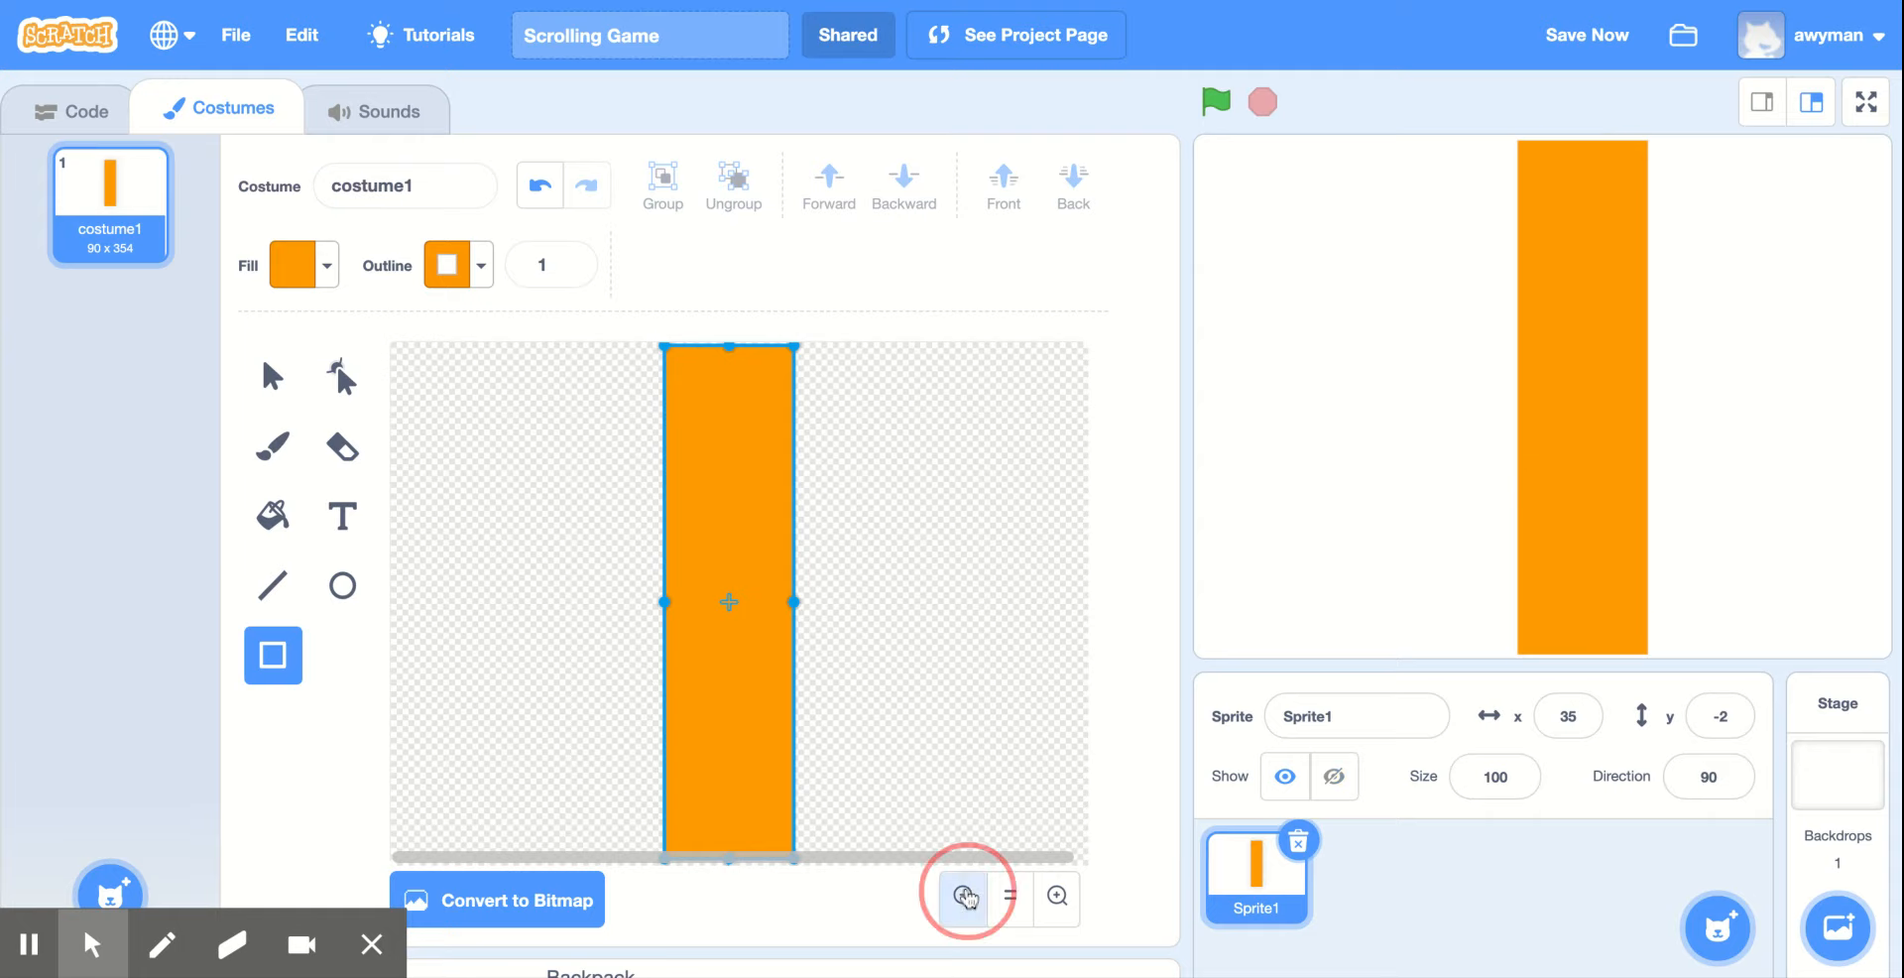
{"action": "left_click", "coordinate": [729, 346]}
{"action": "left_click", "coordinate": [729, 345]}
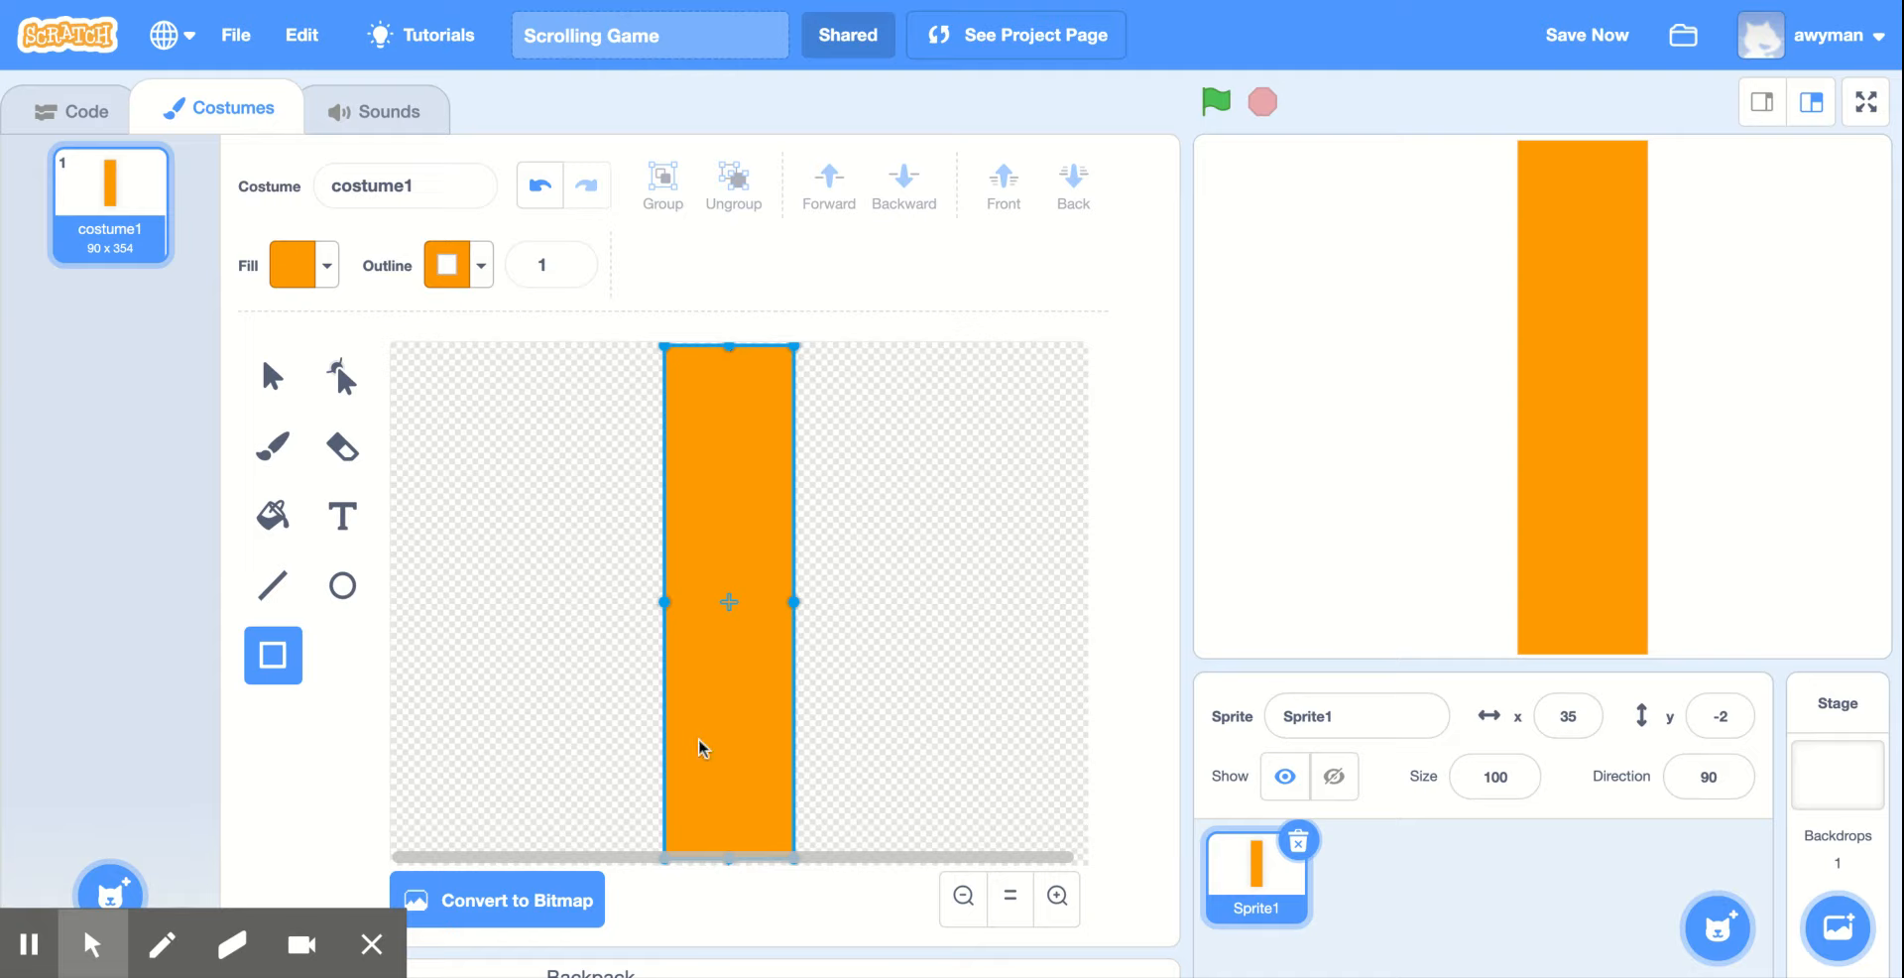
{"action": "left_click", "coordinate": [730, 861]}
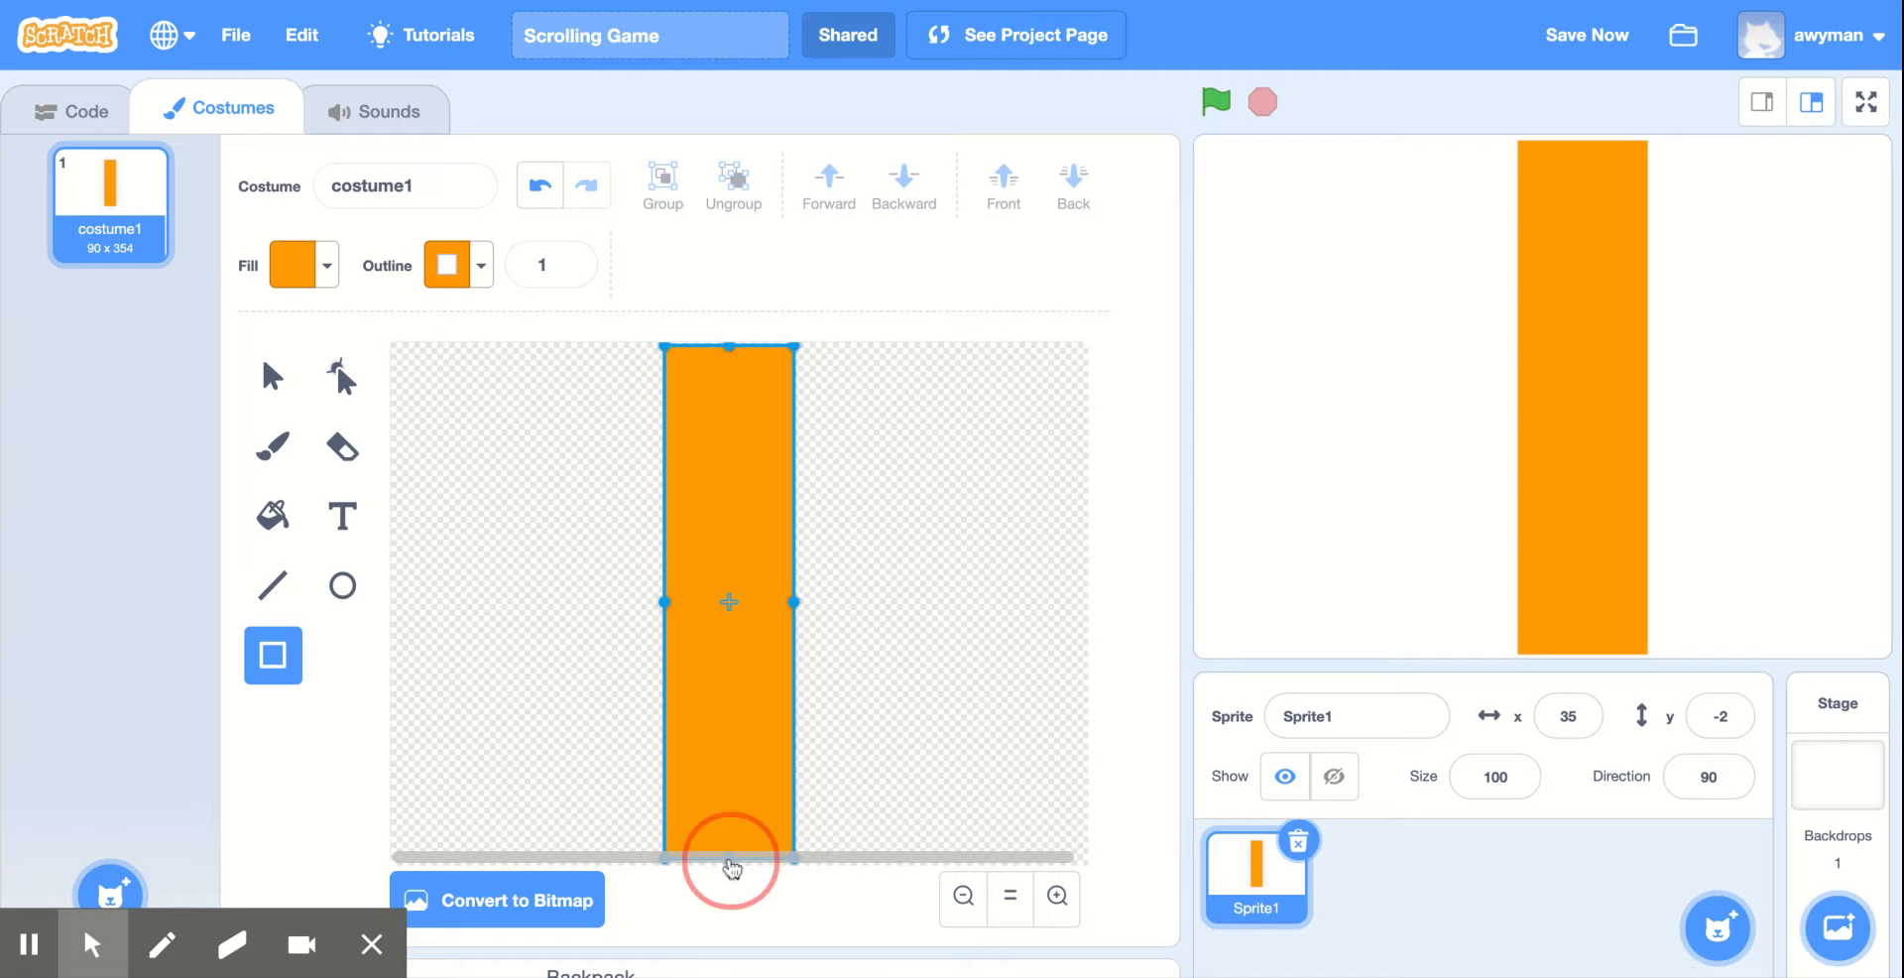
{"action": "left_click", "coordinate": [749, 647]}
{"action": "left_click_drag", "start_coordinate": [750, 644], "coordinate": [740, 603]}
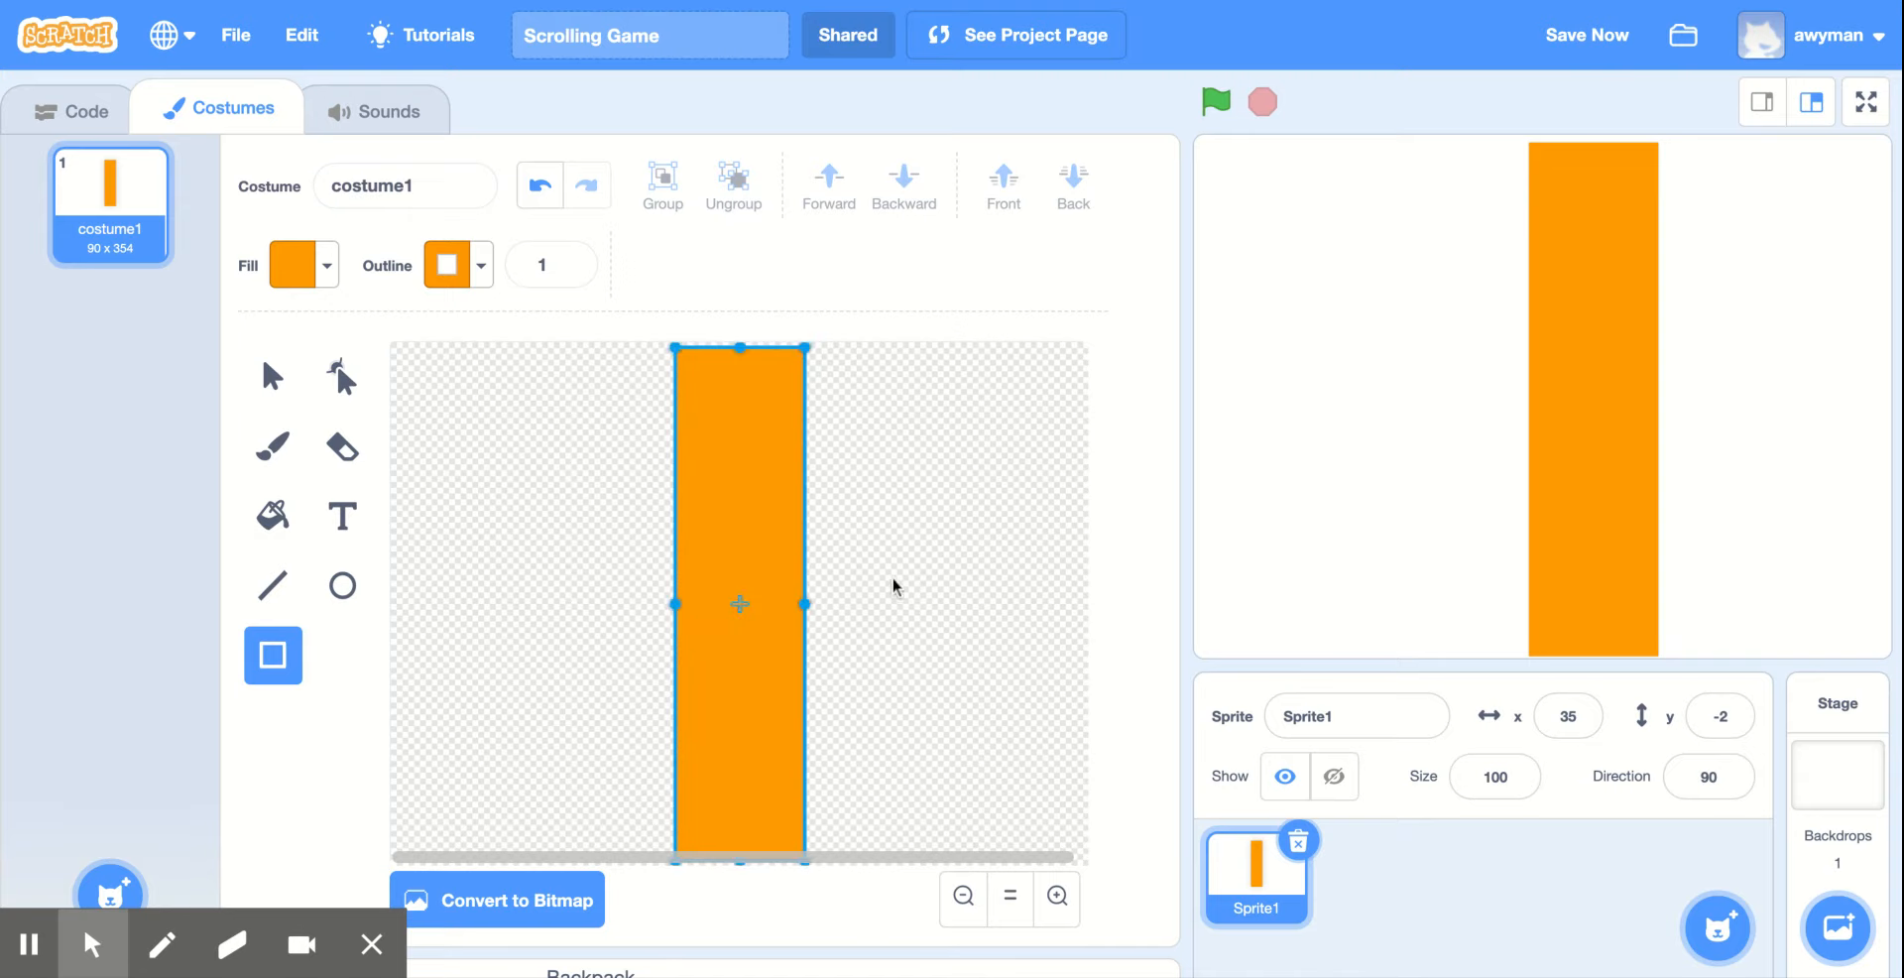
{"action": "left_click_drag", "start_coordinate": [740, 348], "coordinate": [741, 342]}
{"action": "left_click_drag", "start_coordinate": [739, 341], "coordinate": [737, 333]}
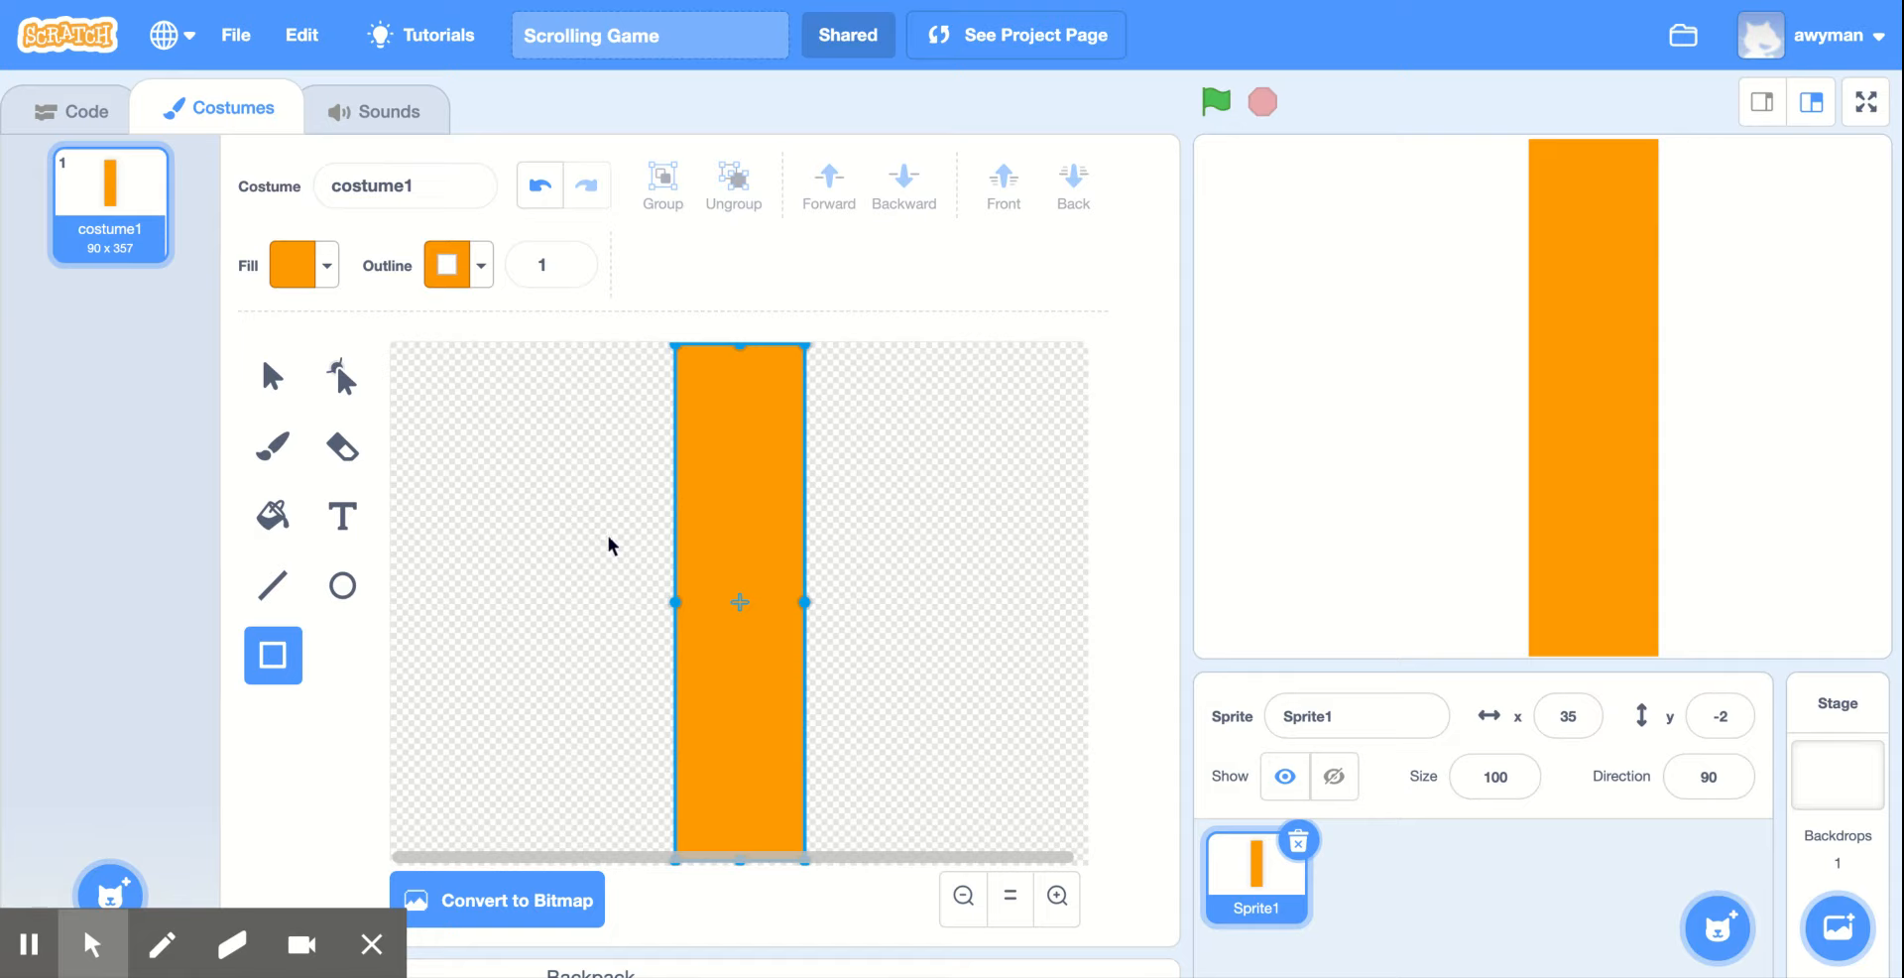
Duplicate the bar costume three times to get costume2, costume3 and costume4
{"action": "right_click", "coordinate": [121, 203]}
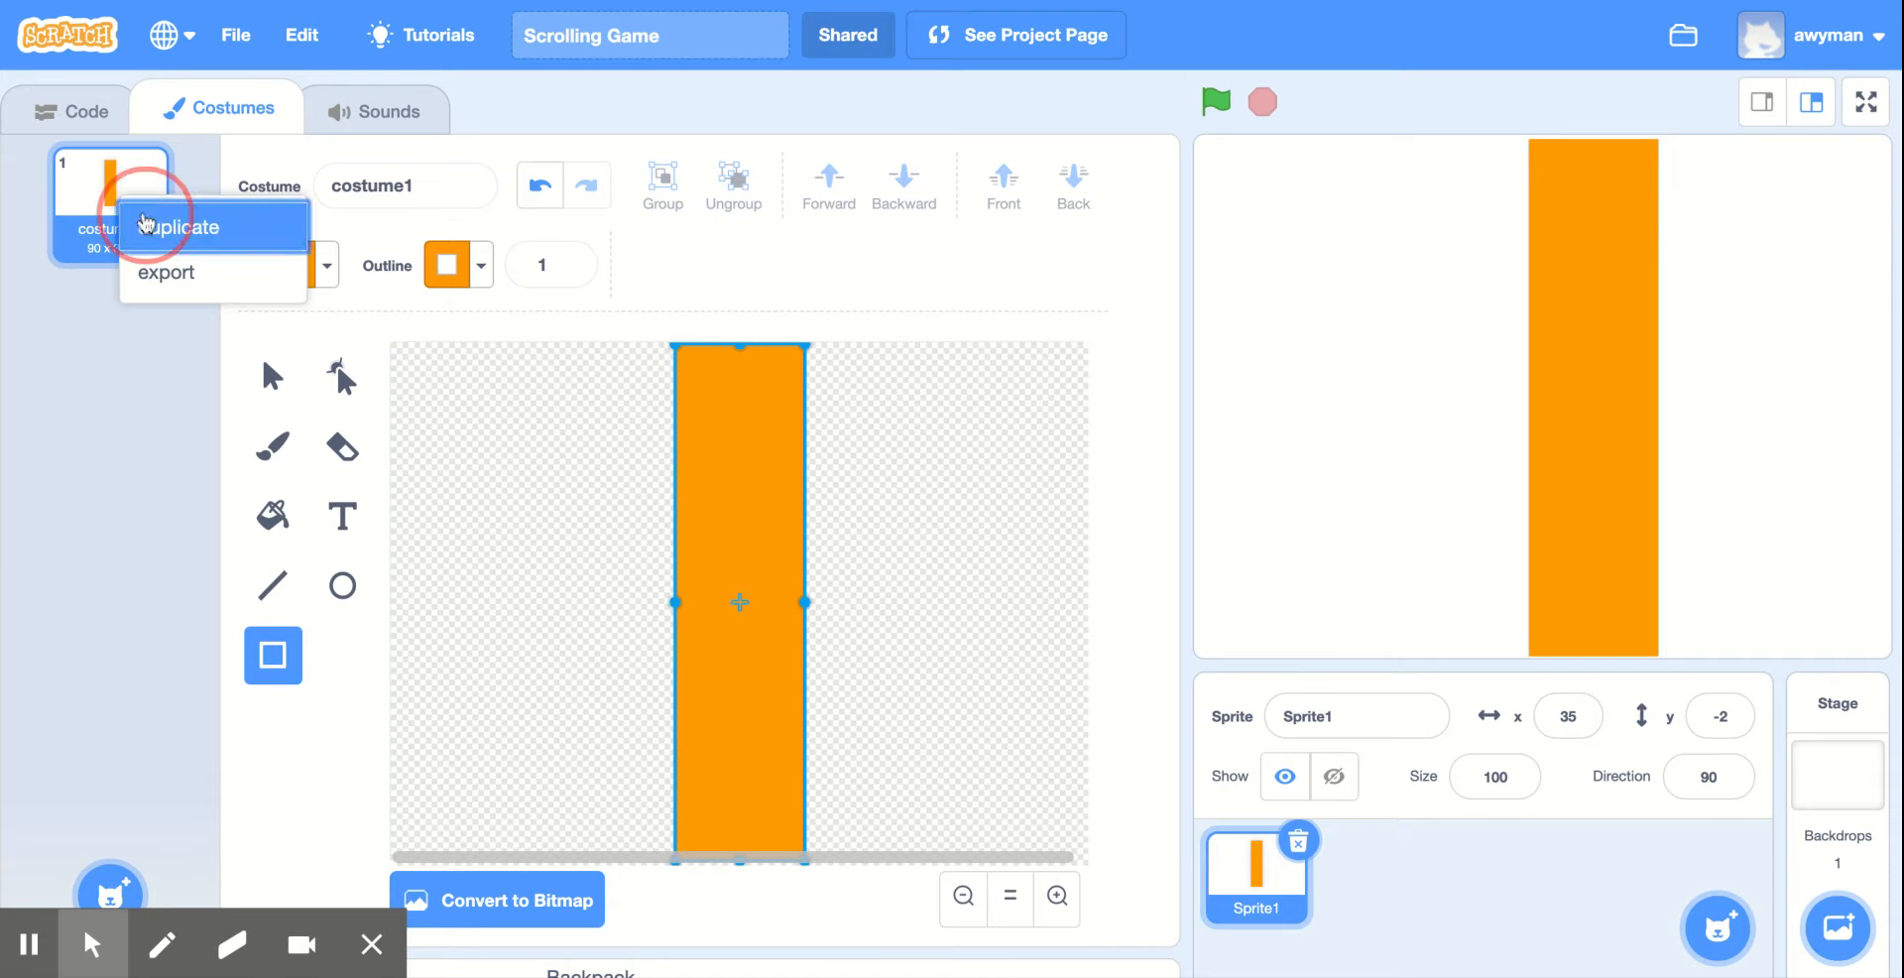
{"action": "left_click", "coordinate": [143, 223]}
{"action": "right_click", "coordinate": [129, 317]}
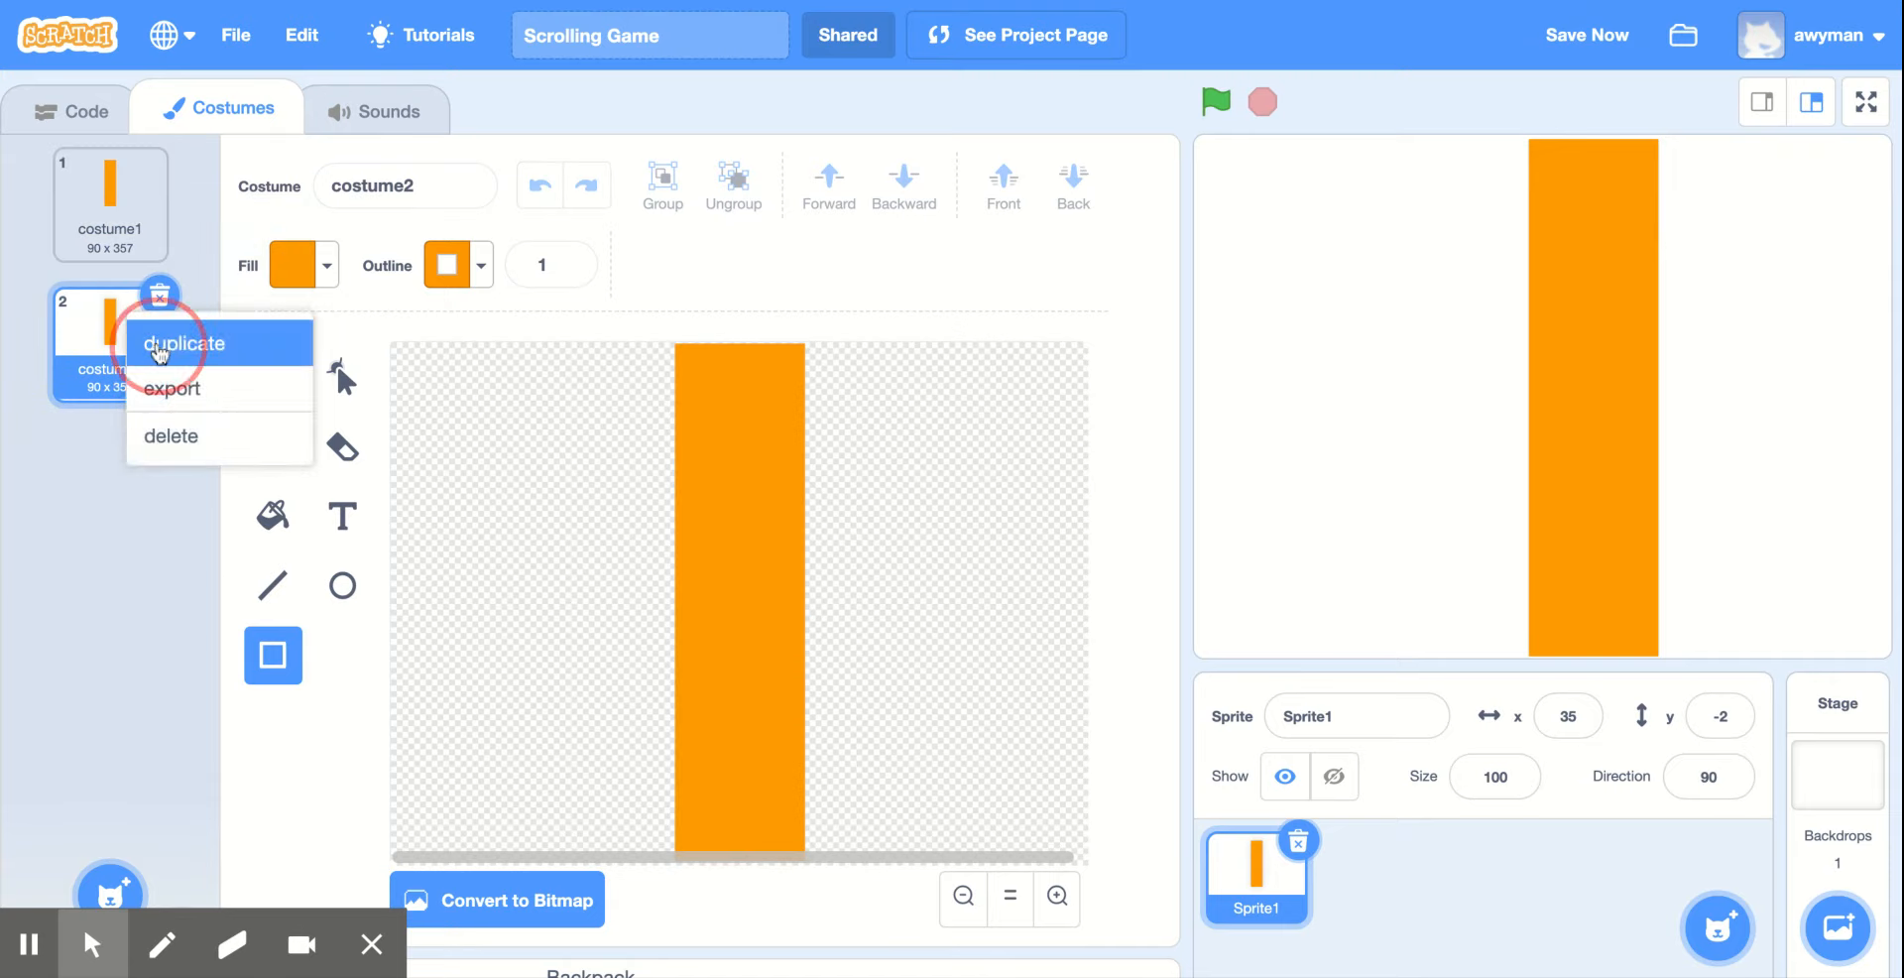
{"action": "left_click", "coordinate": [159, 347]}
{"action": "right_click", "coordinate": [127, 501]}
{"action": "left_click", "coordinate": [154, 520]}
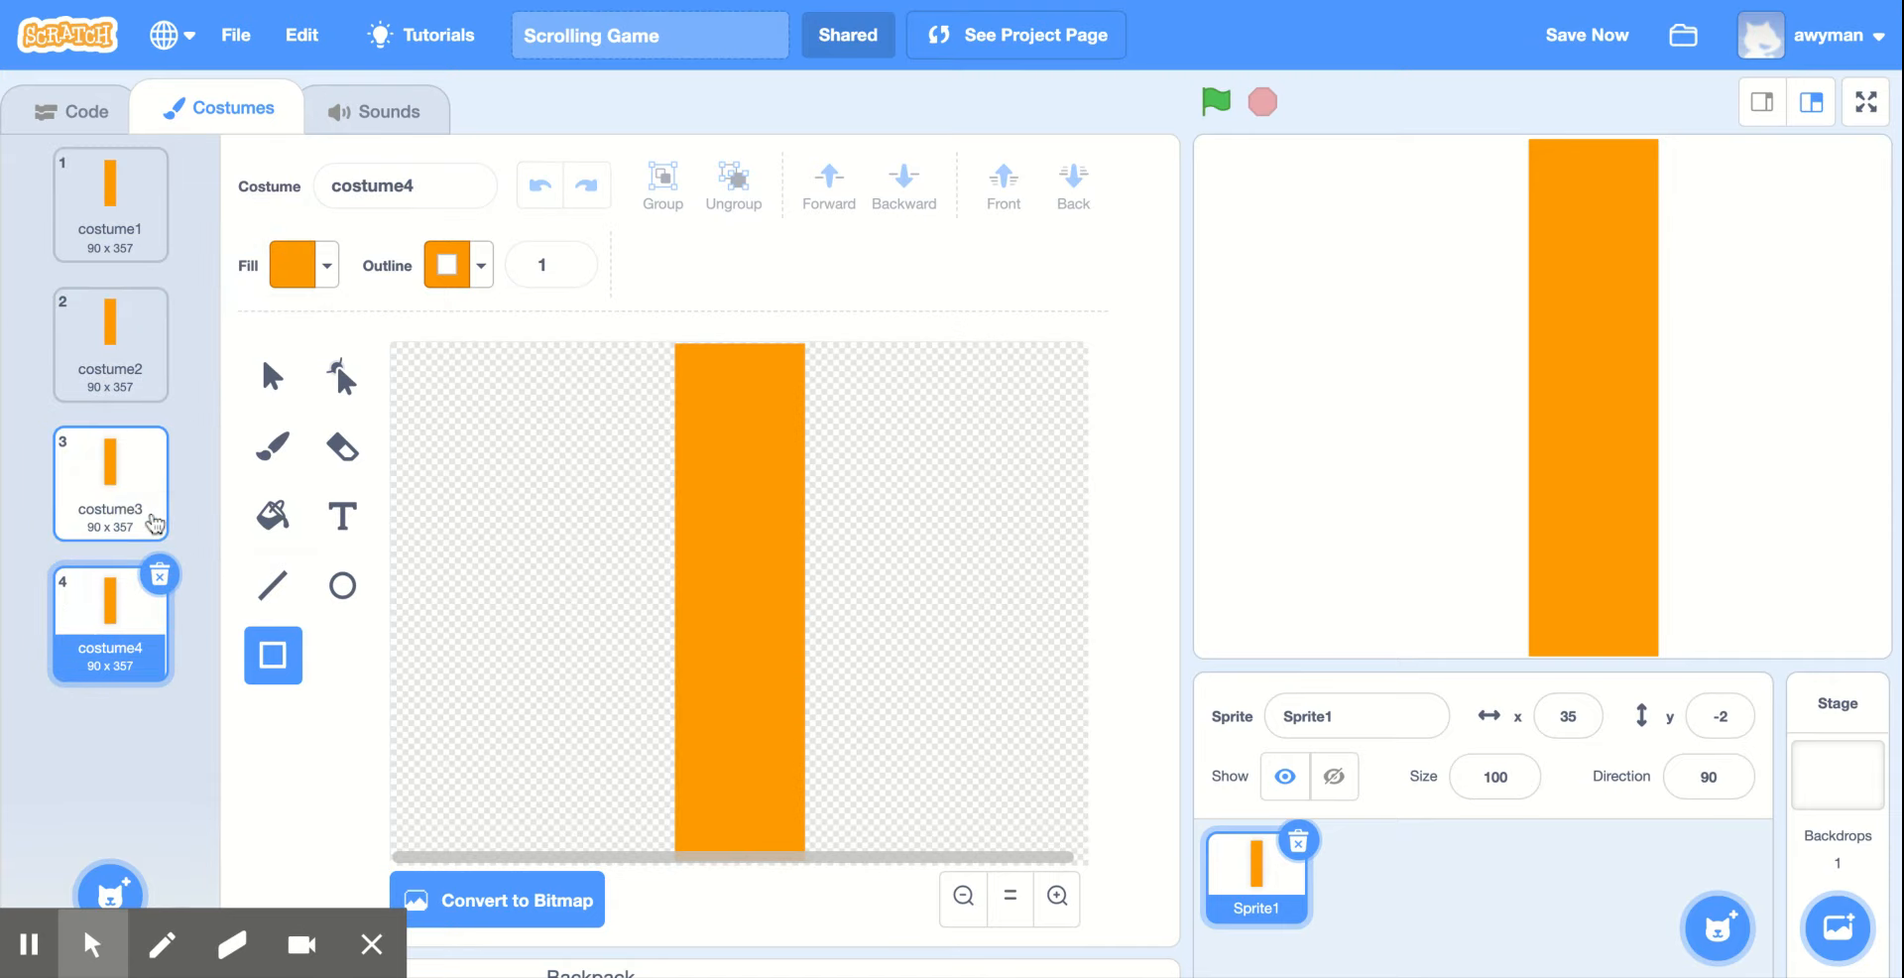
Convert costume1 to bitmap and delete a full-width section from the upper part of its bar to form a gap
{"action": "left_click", "coordinate": [127, 228]}
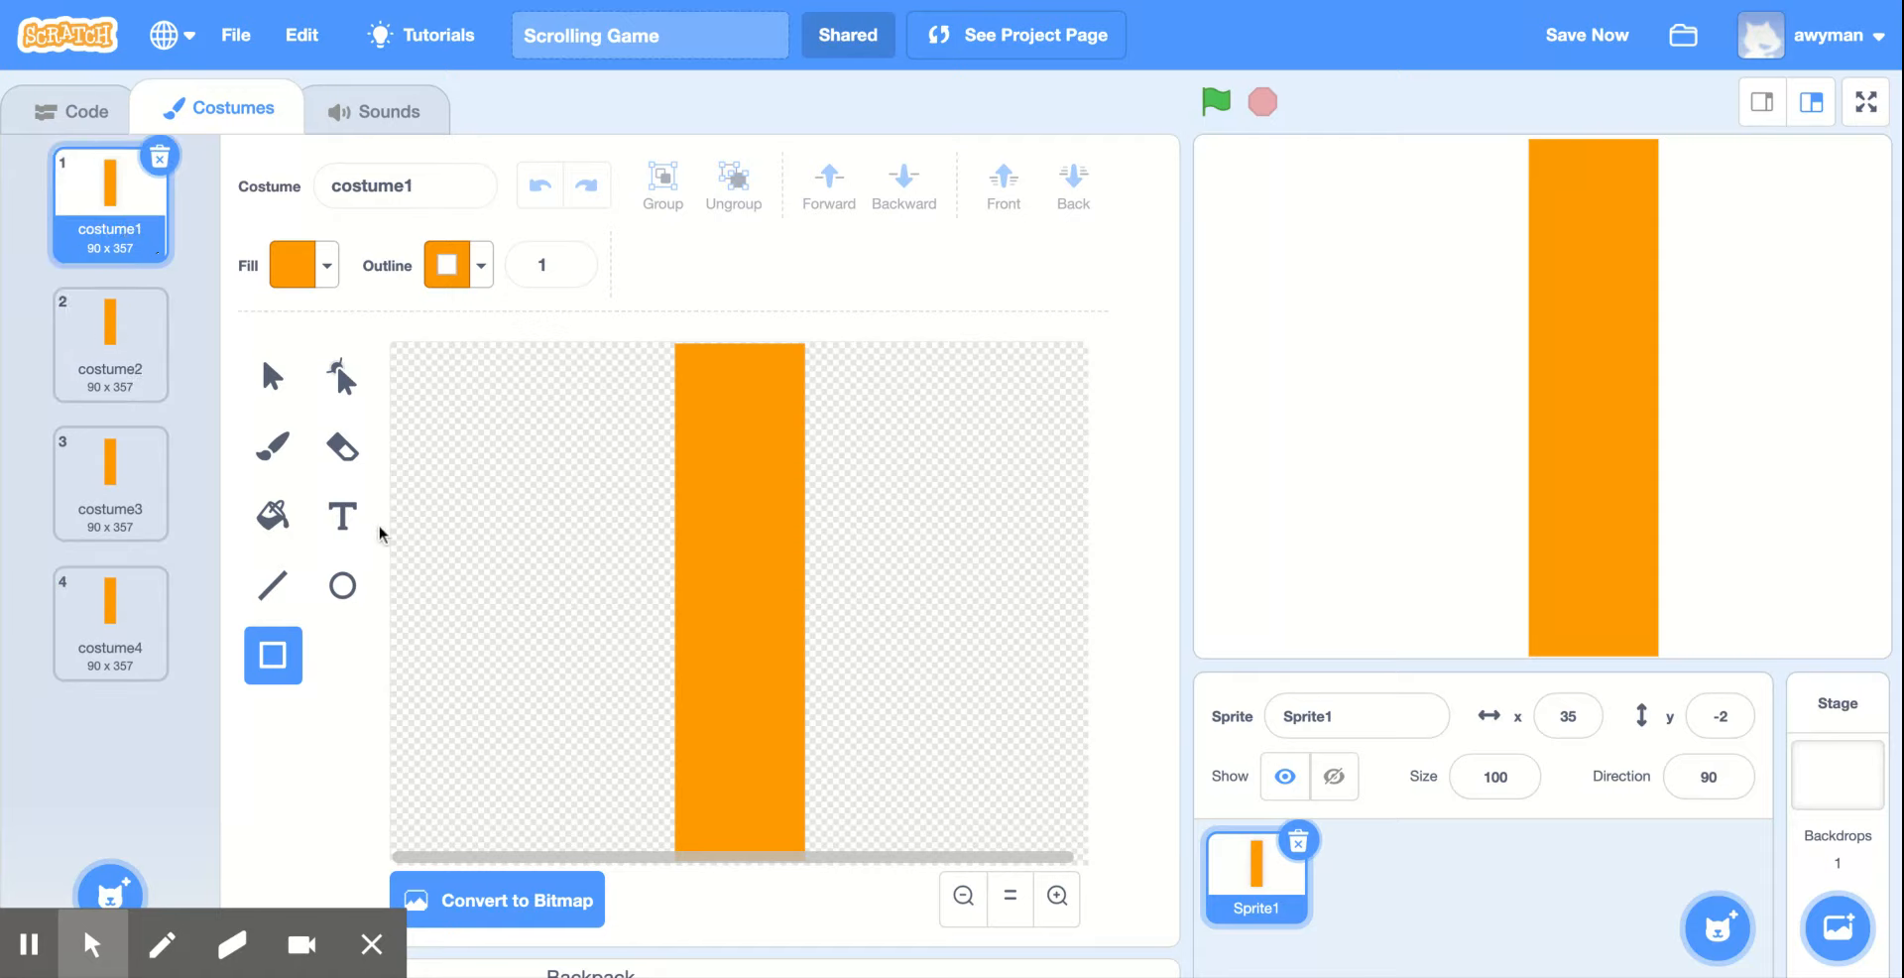
{"action": "left_click", "coordinate": [526, 907]}
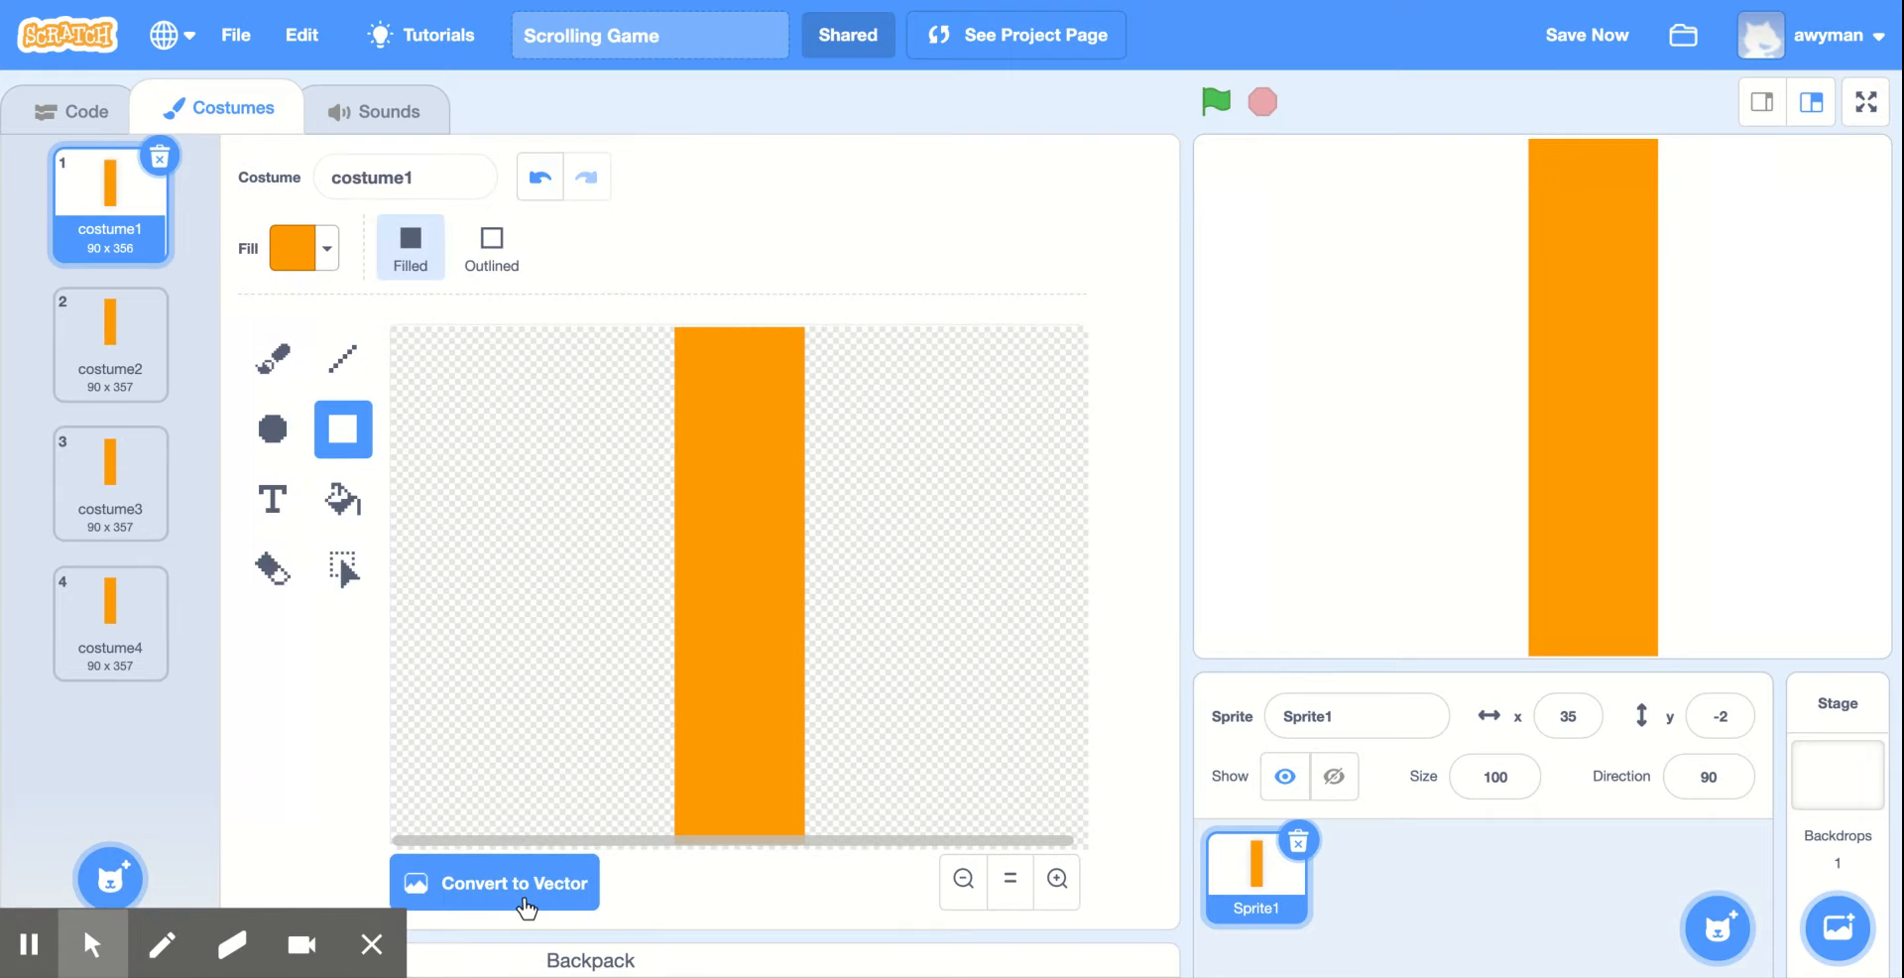
{"action": "left_click", "coordinate": [343, 573]}
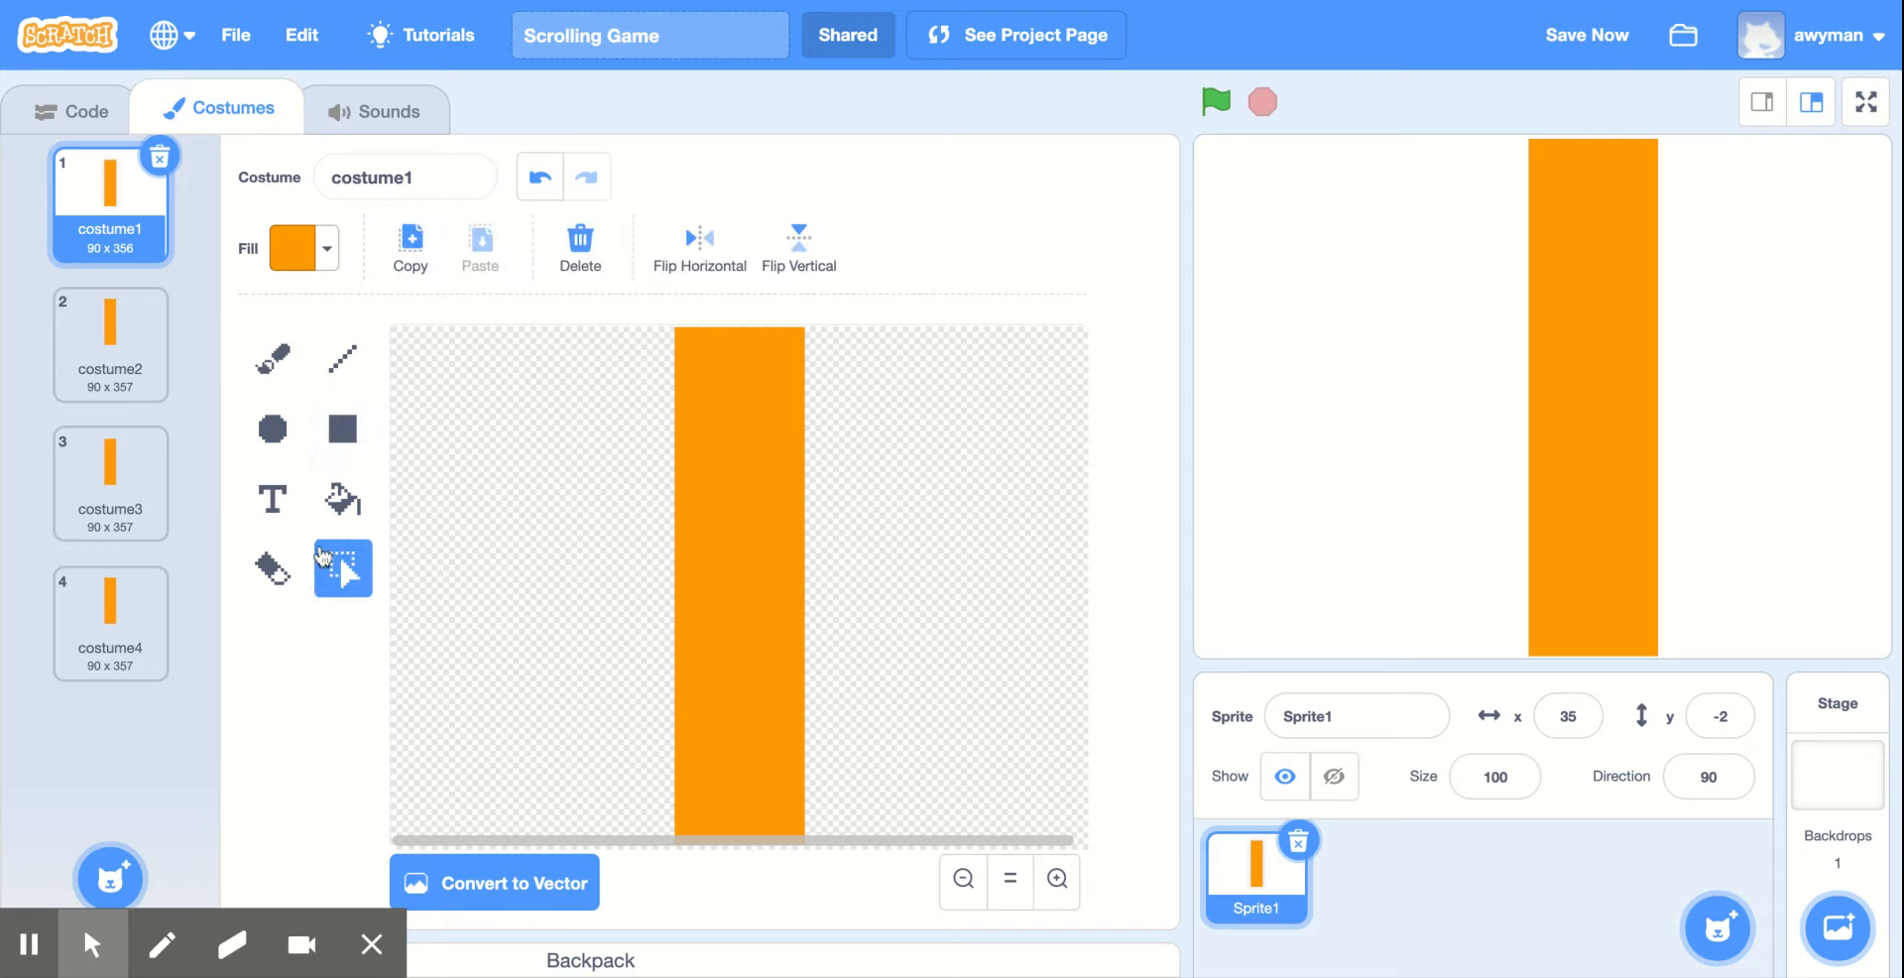
{"action": "left_click_drag", "start_coordinate": [658, 409], "coordinate": [826, 561]}
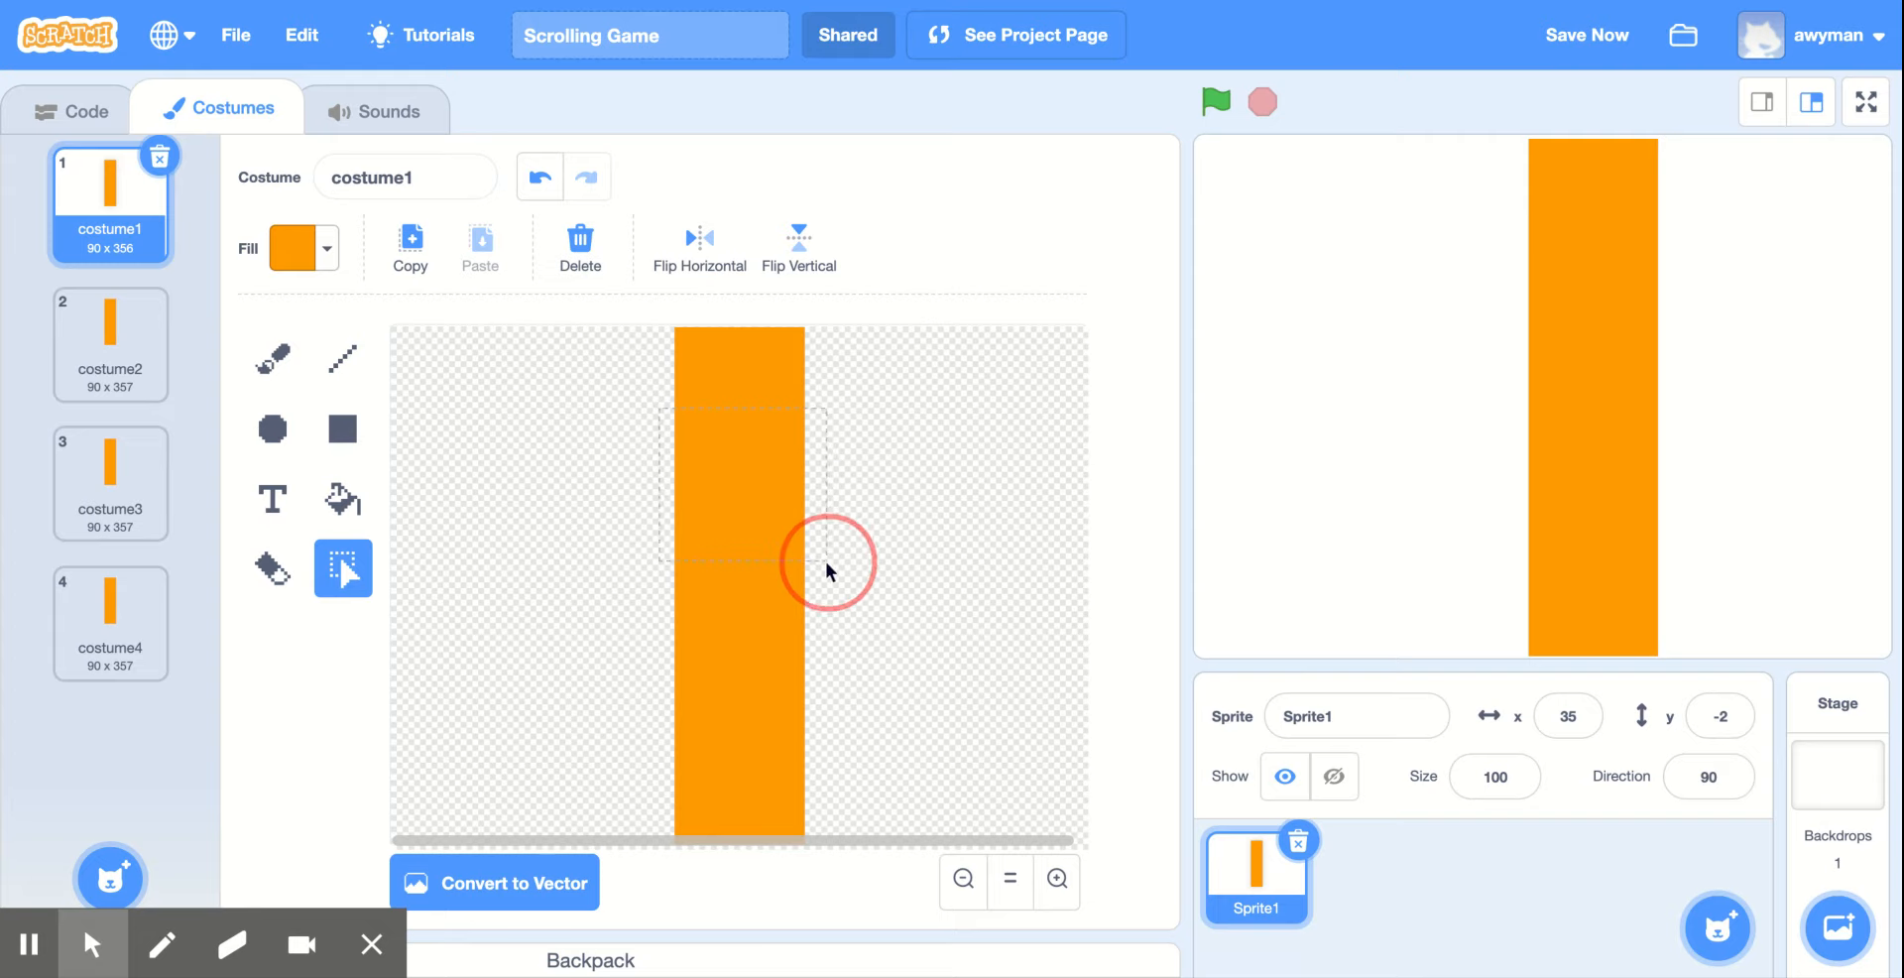
{"action": "left_click_drag", "start_coordinate": [825, 561], "coordinate": [825, 562]}
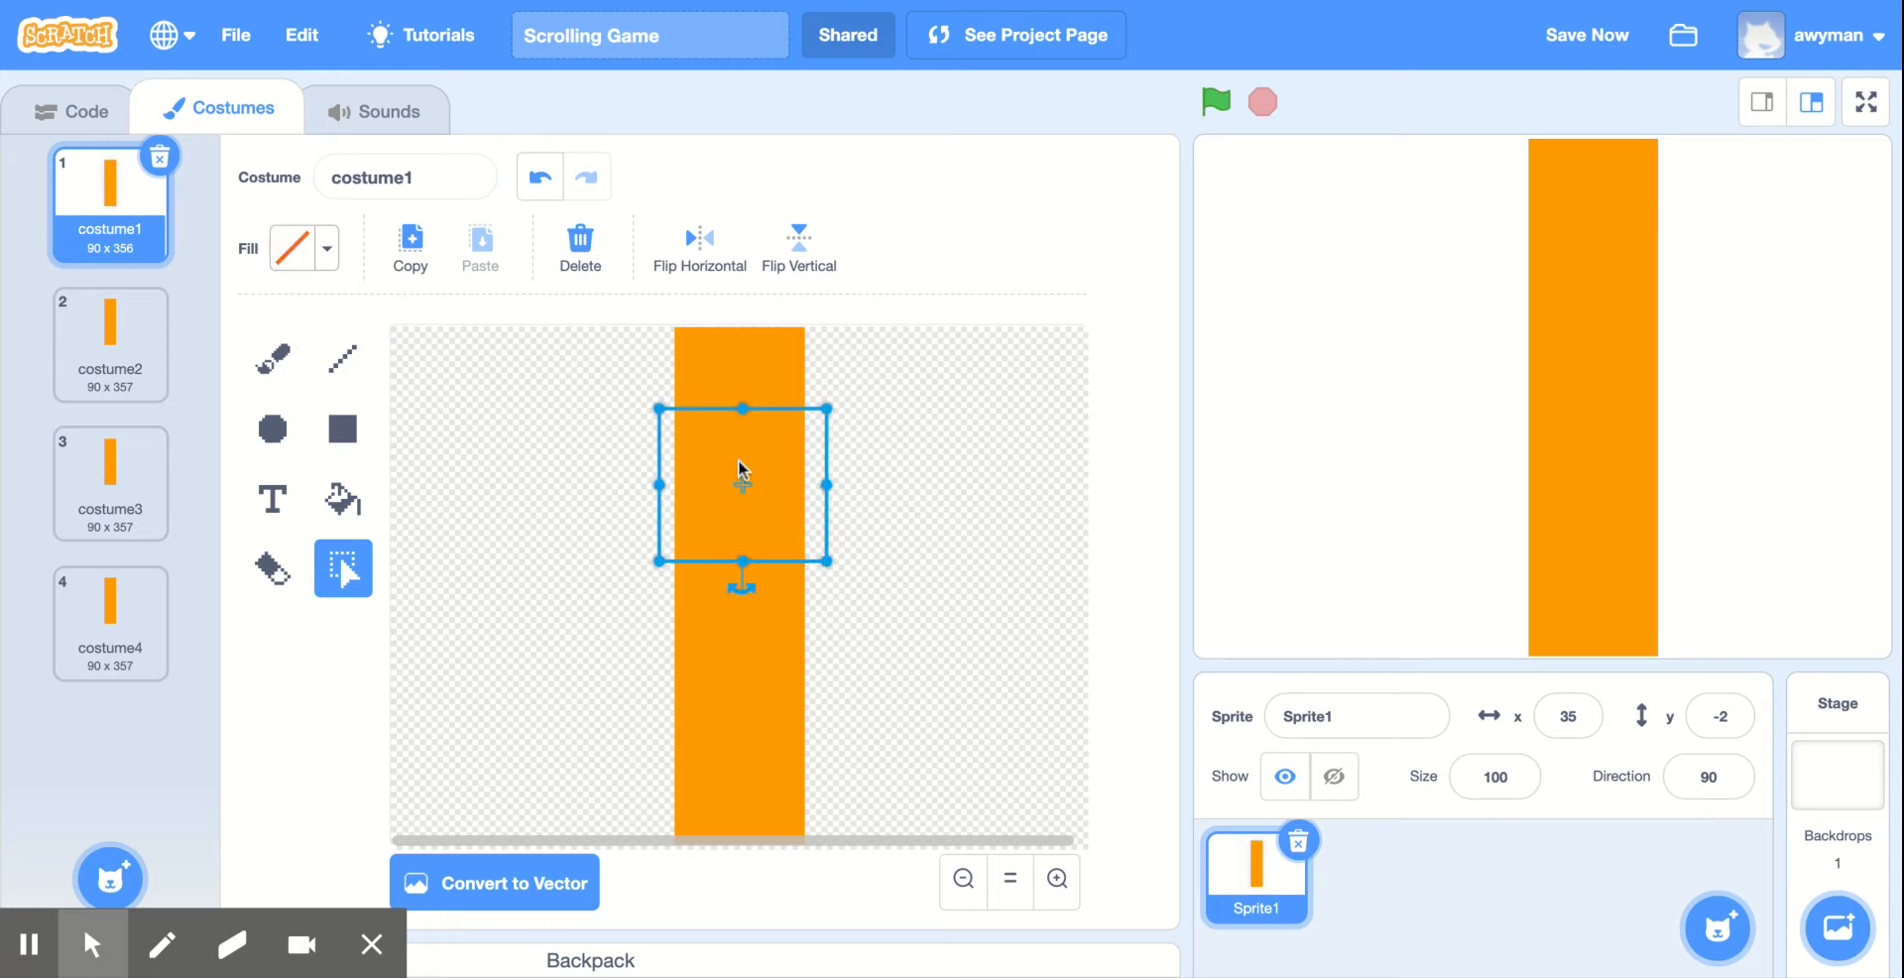
{"action": "left_click", "coordinate": [581, 256]}
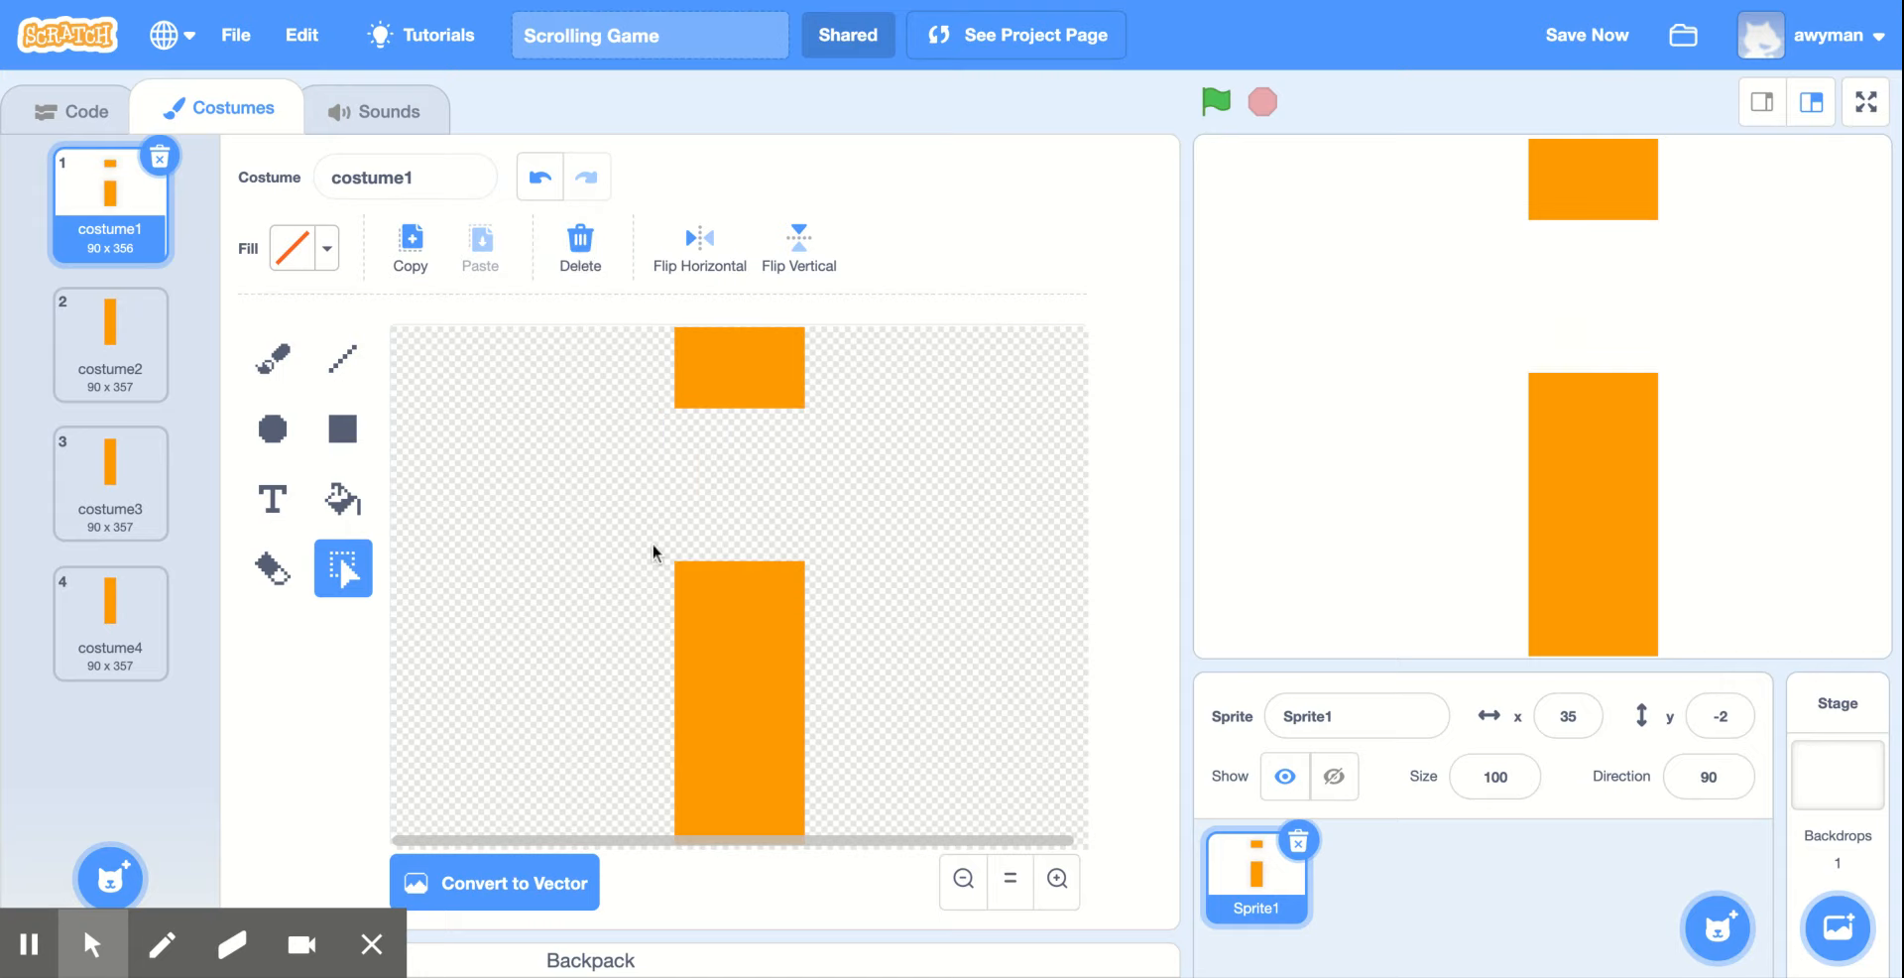
Convert costume2 to bitmap and delete a full-width section from the middle of its bar
{"action": "left_click", "coordinate": [103, 336]}
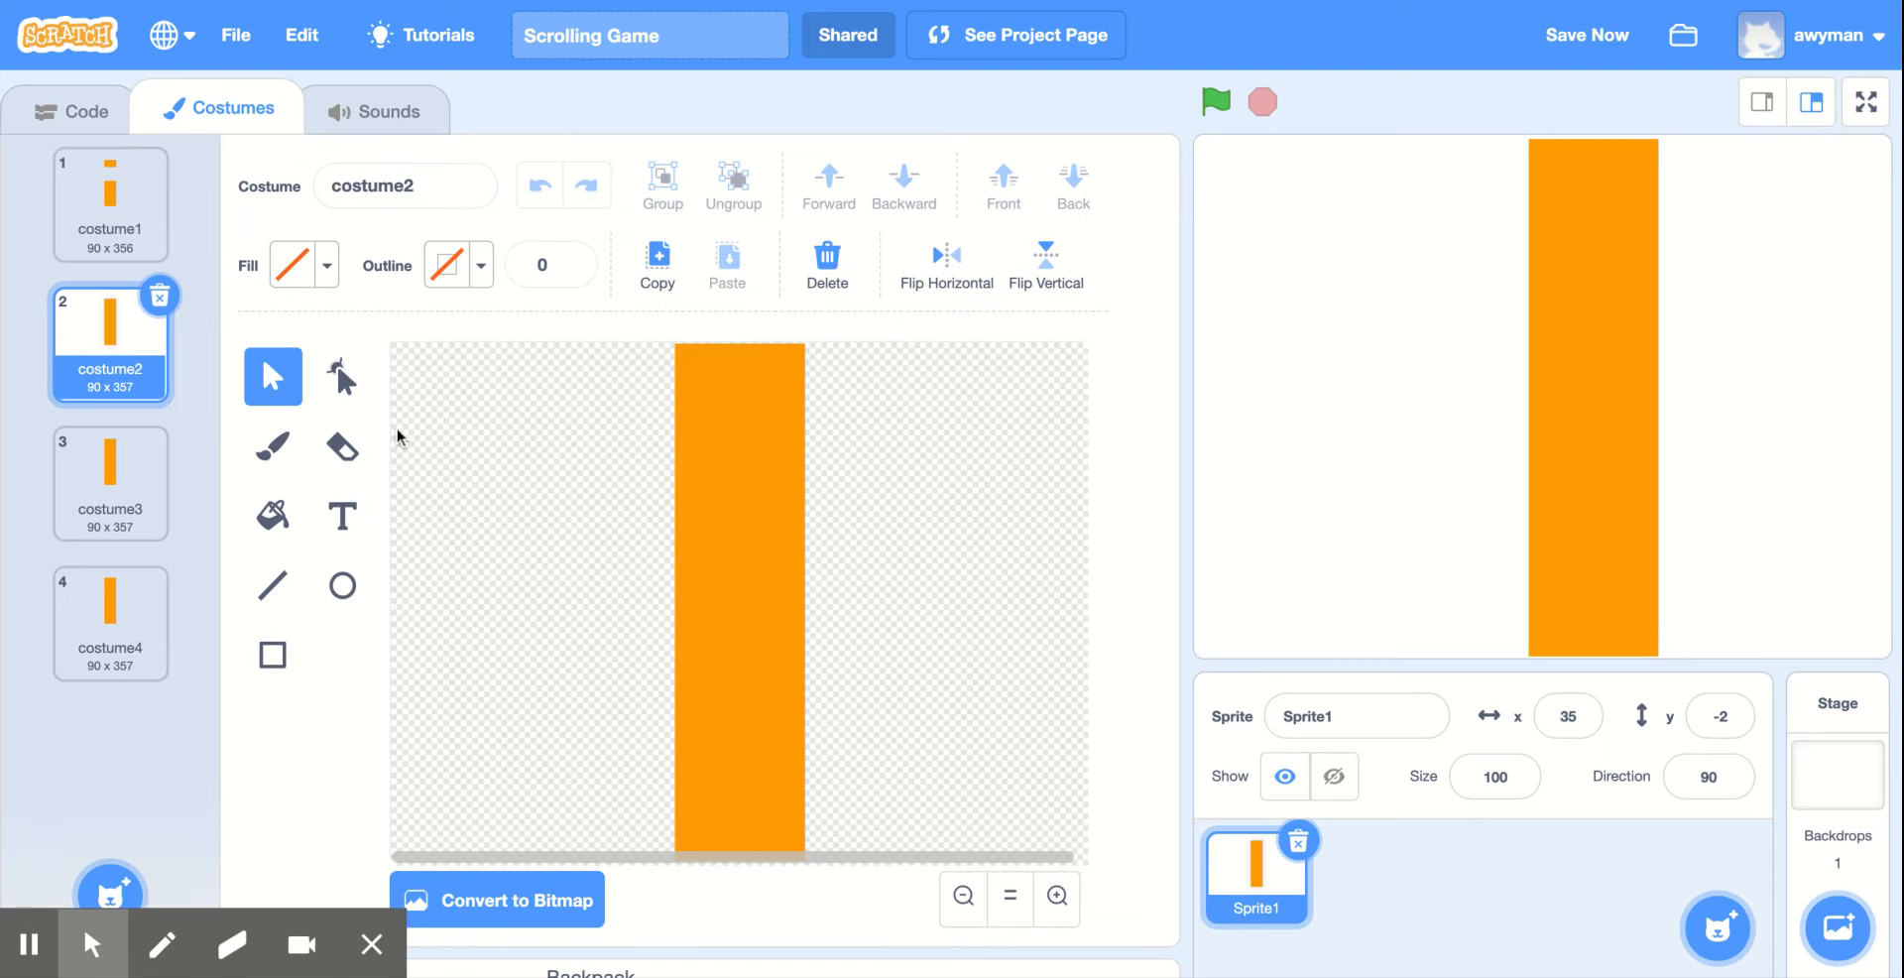
{"action": "left_click", "coordinate": [520, 900]}
{"action": "left_click", "coordinate": [343, 572]}
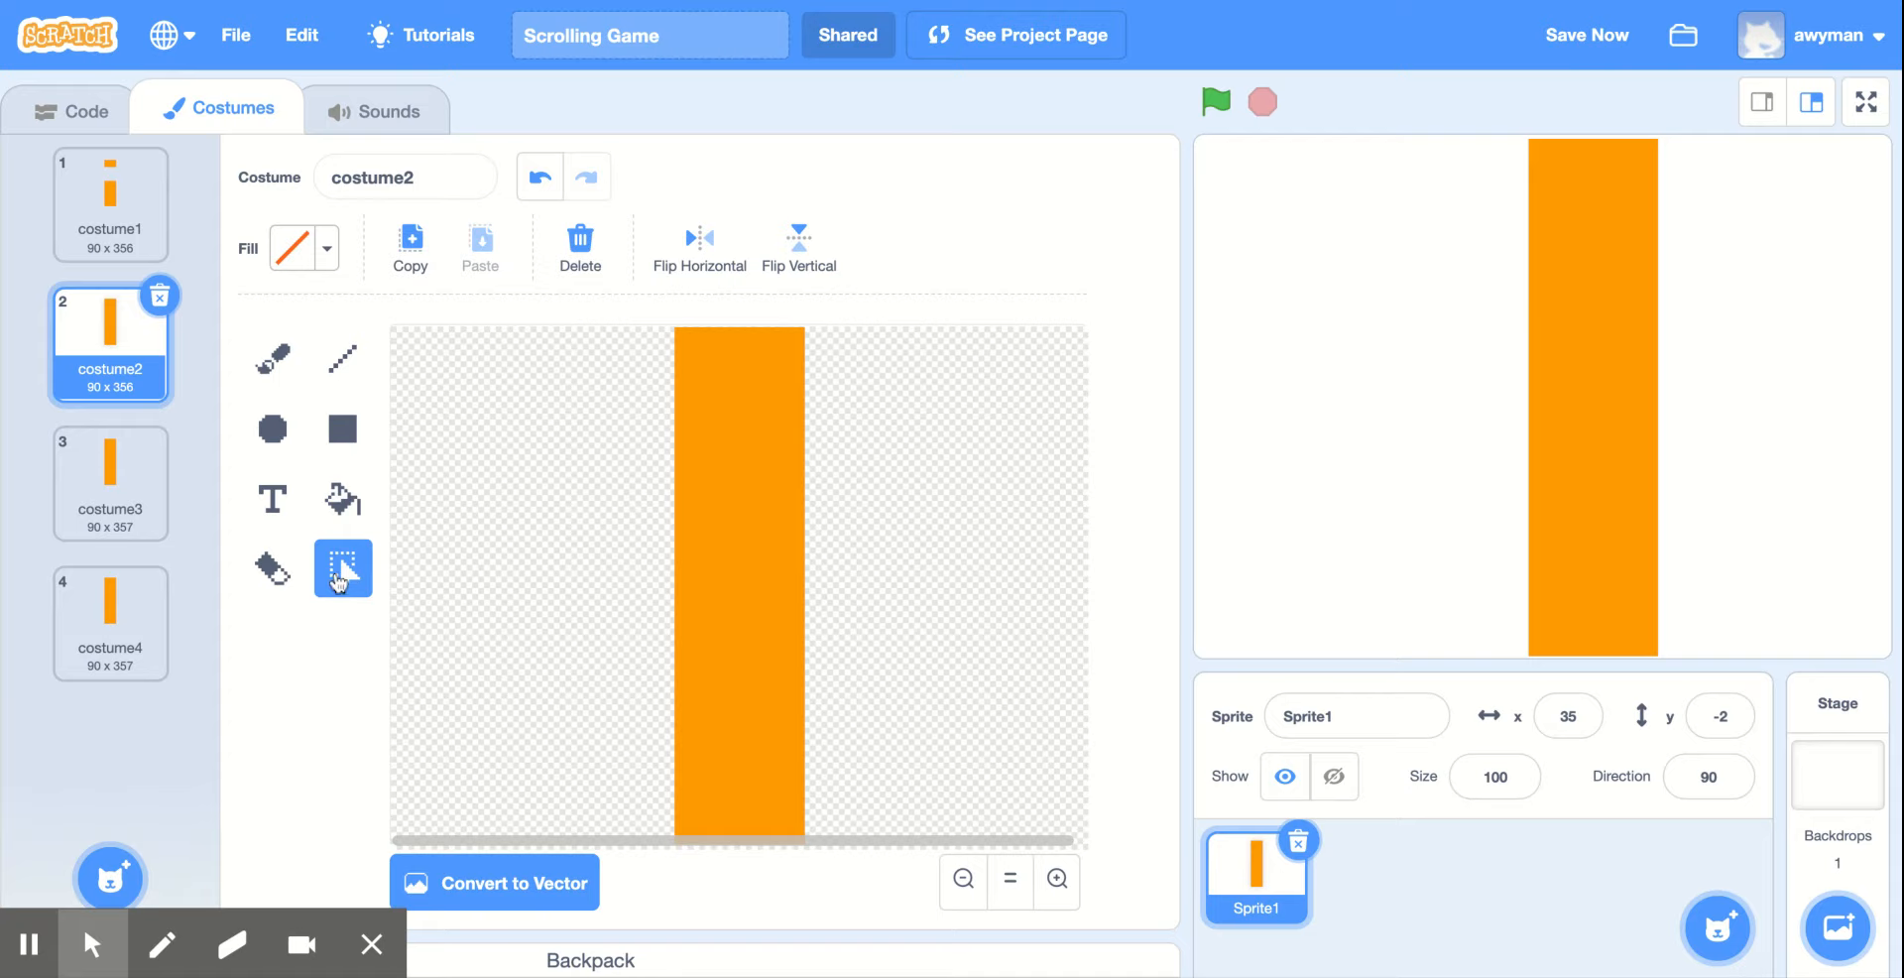
{"action": "left_click_drag", "start_coordinate": [647, 522], "coordinate": [830, 659]}
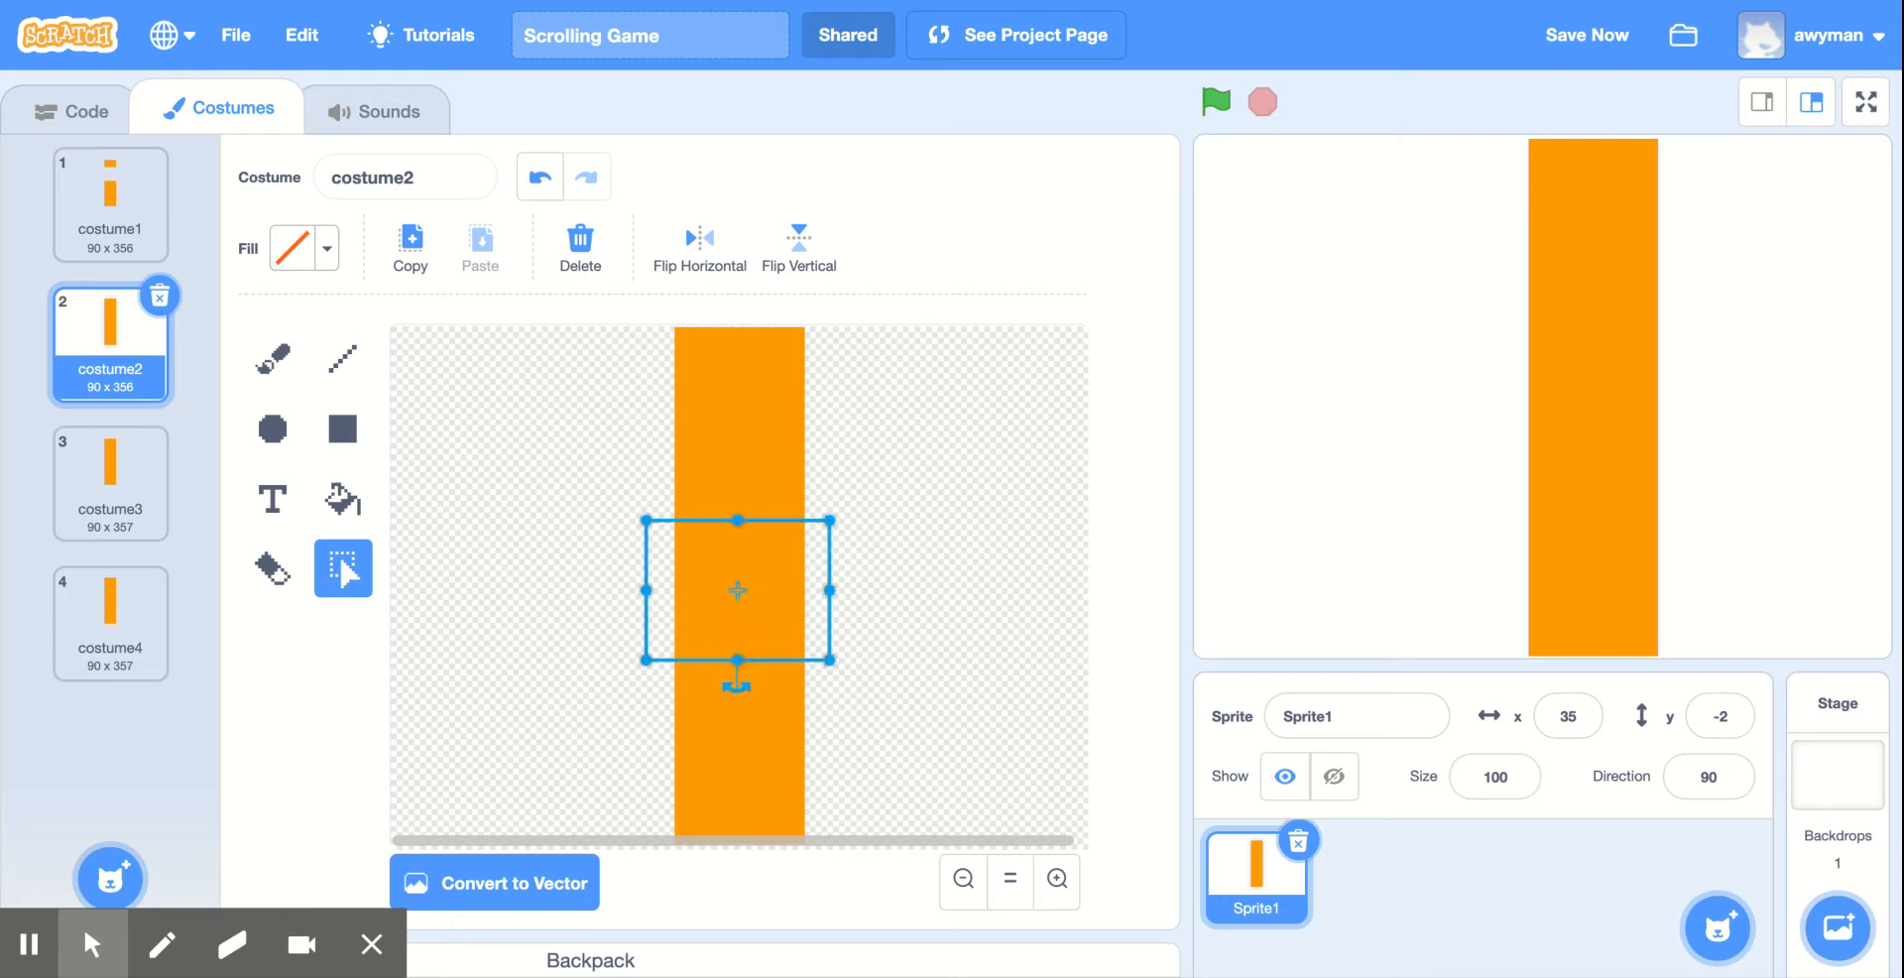
{"action": "left_click", "coordinate": [582, 256]}
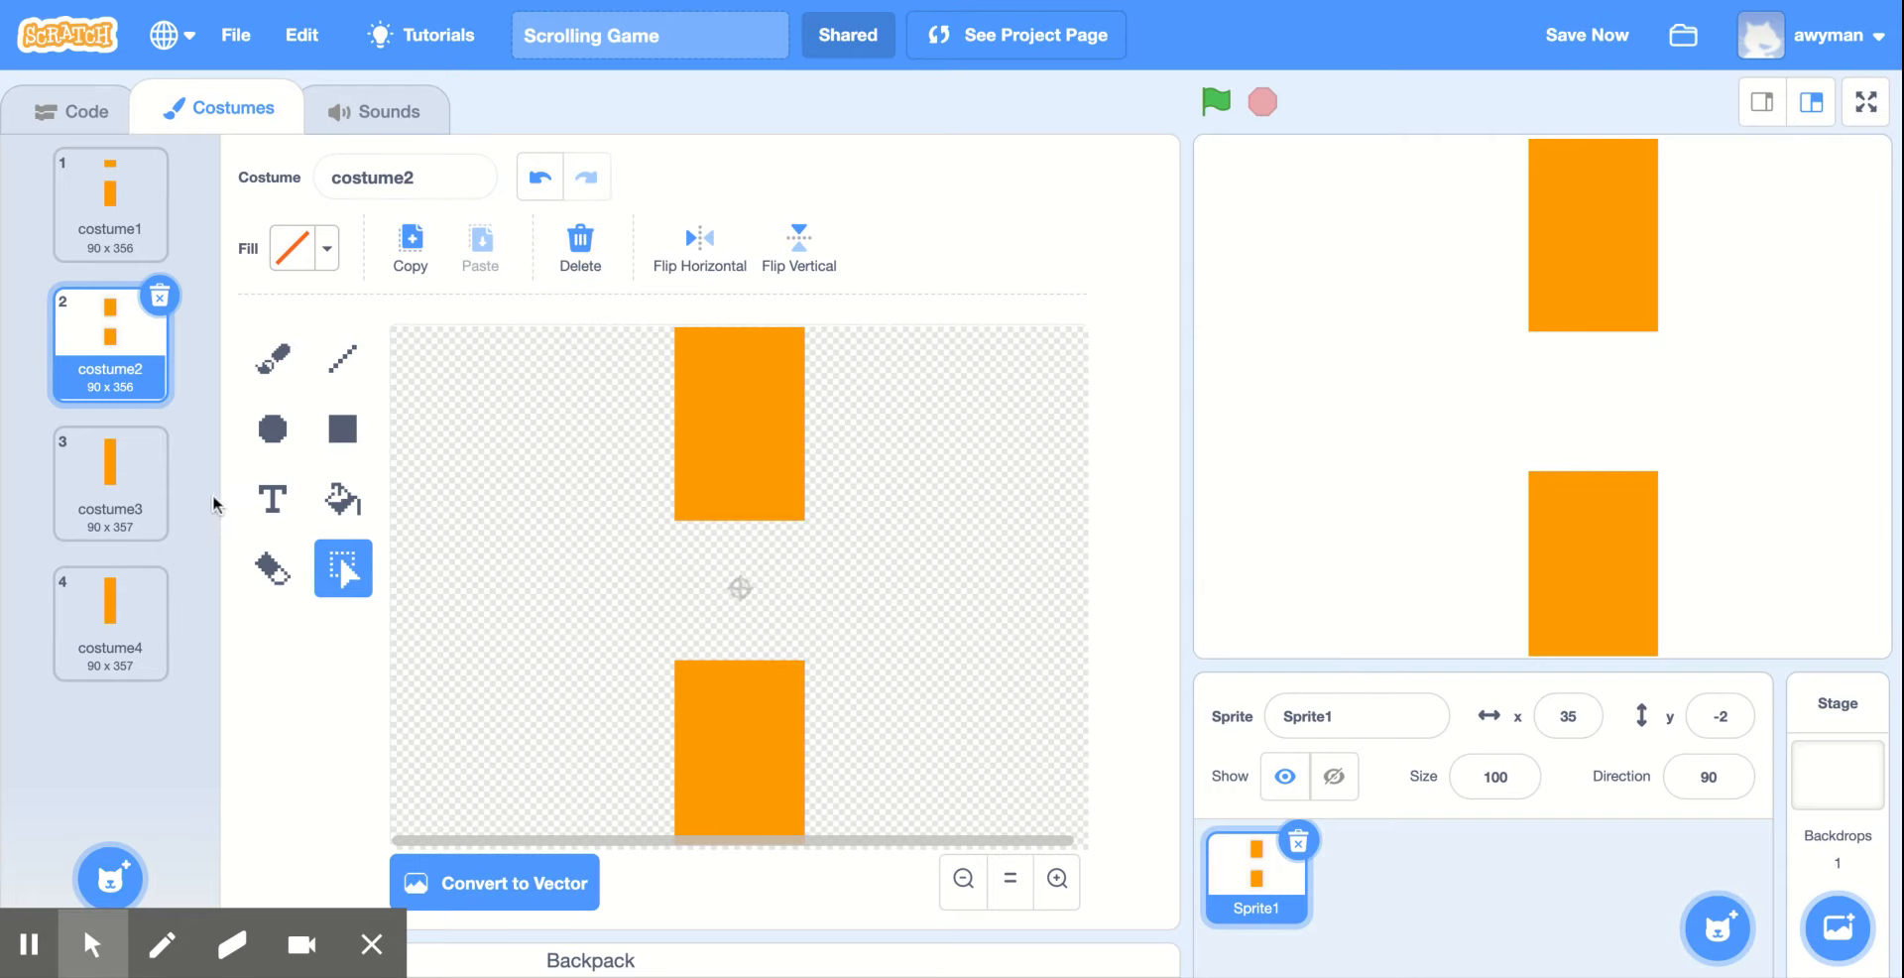
Convert costume3 to bitmap and delete a full-width section from the lower part of its bar
{"action": "left_click", "coordinate": [141, 484]}
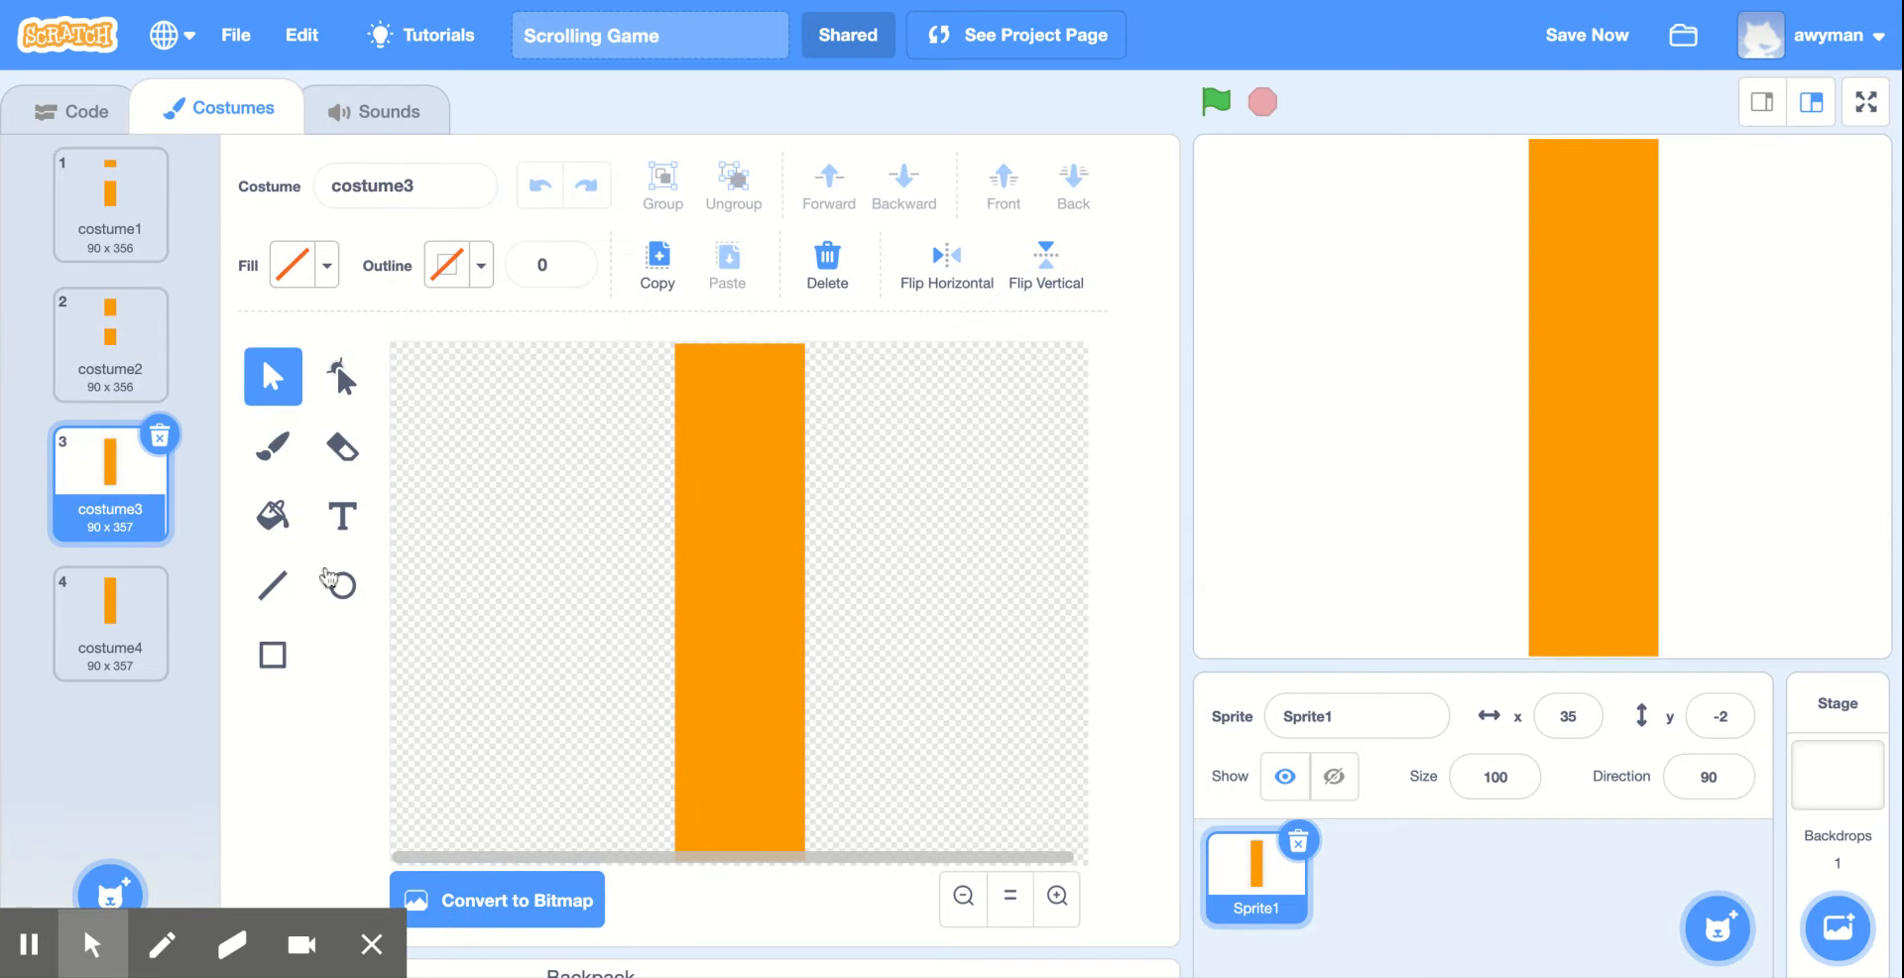
{"action": "left_click", "coordinate": [501, 900]}
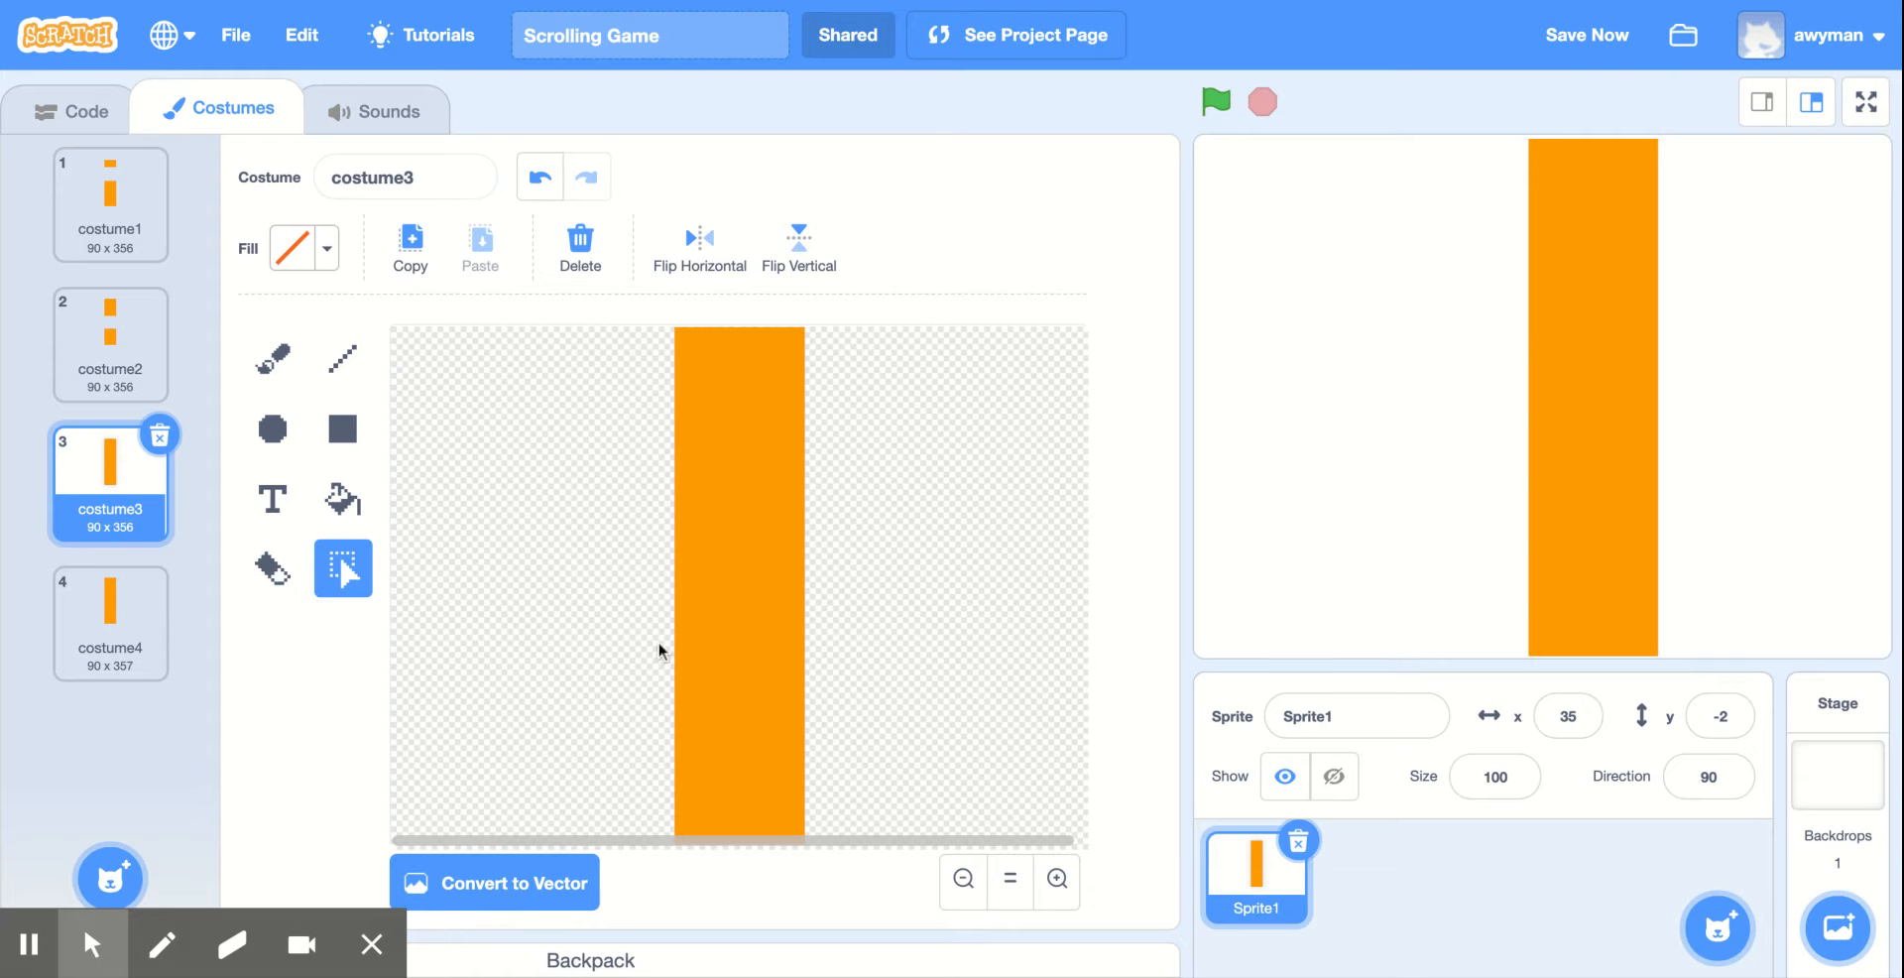
{"action": "left_click_drag", "start_coordinate": [659, 645], "coordinate": [828, 785]}
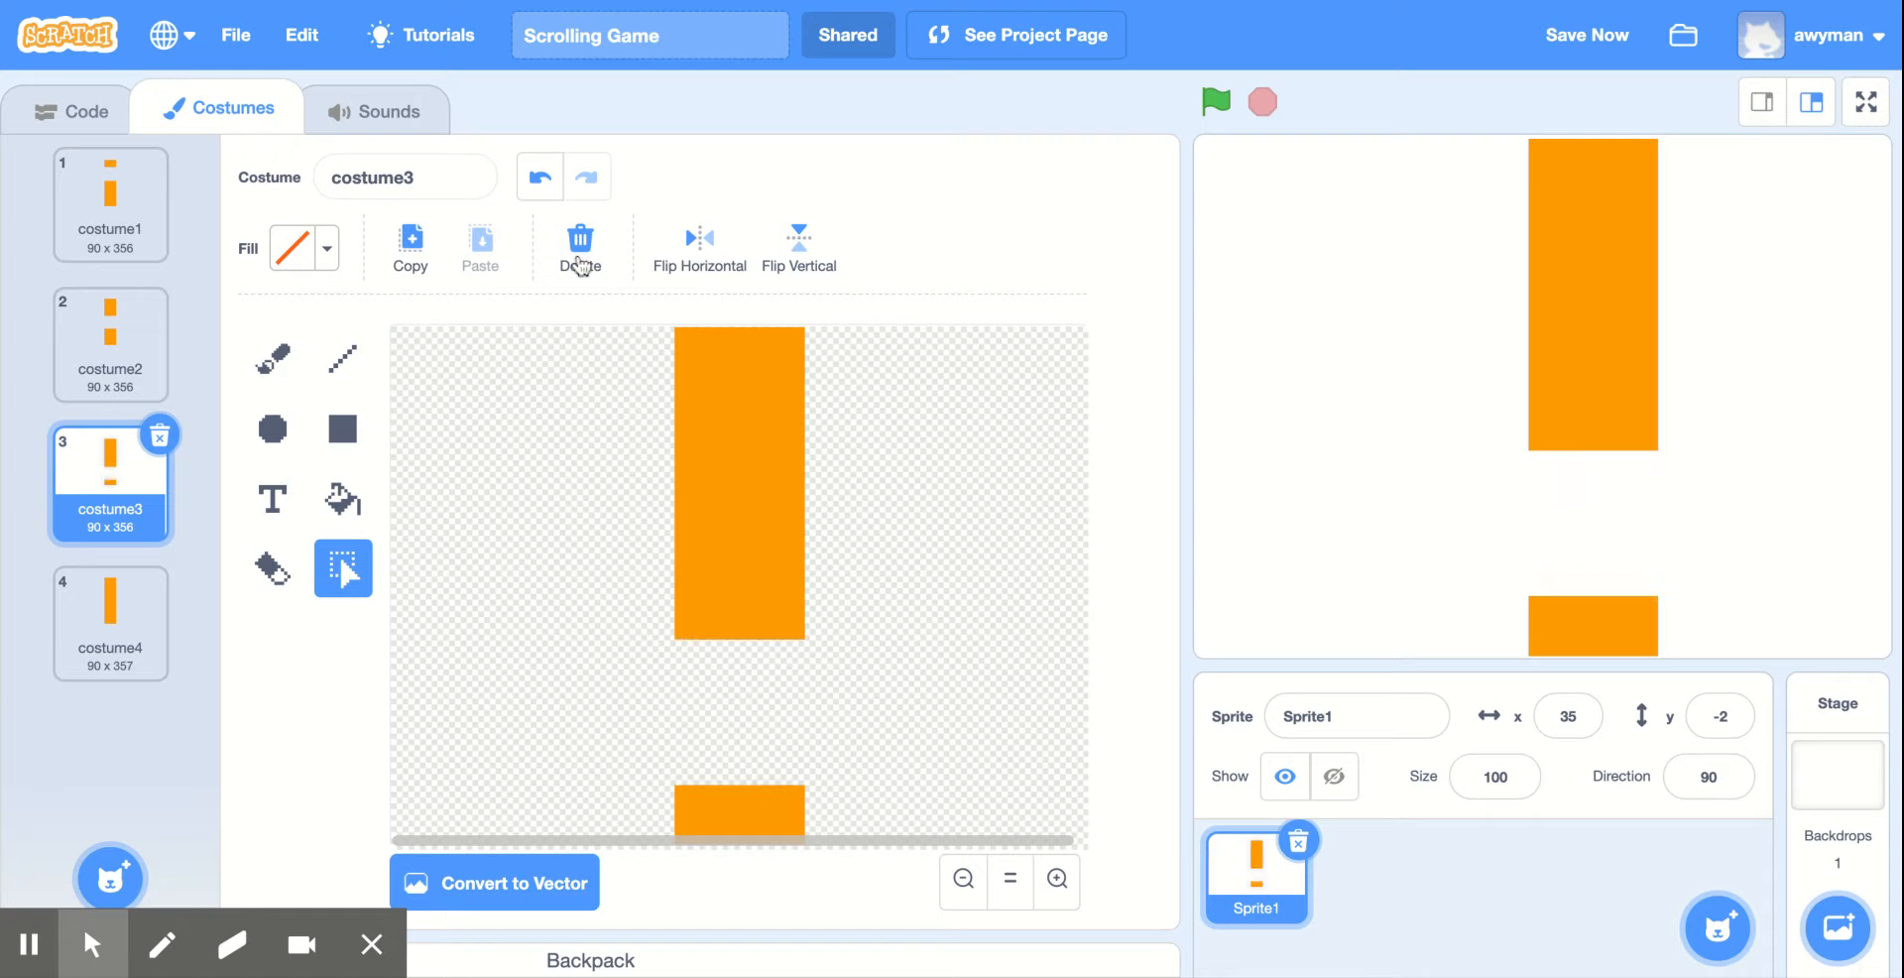
Convert costume1 back to vector and select its two-part bar
{"action": "left_click", "coordinate": [115, 238]}
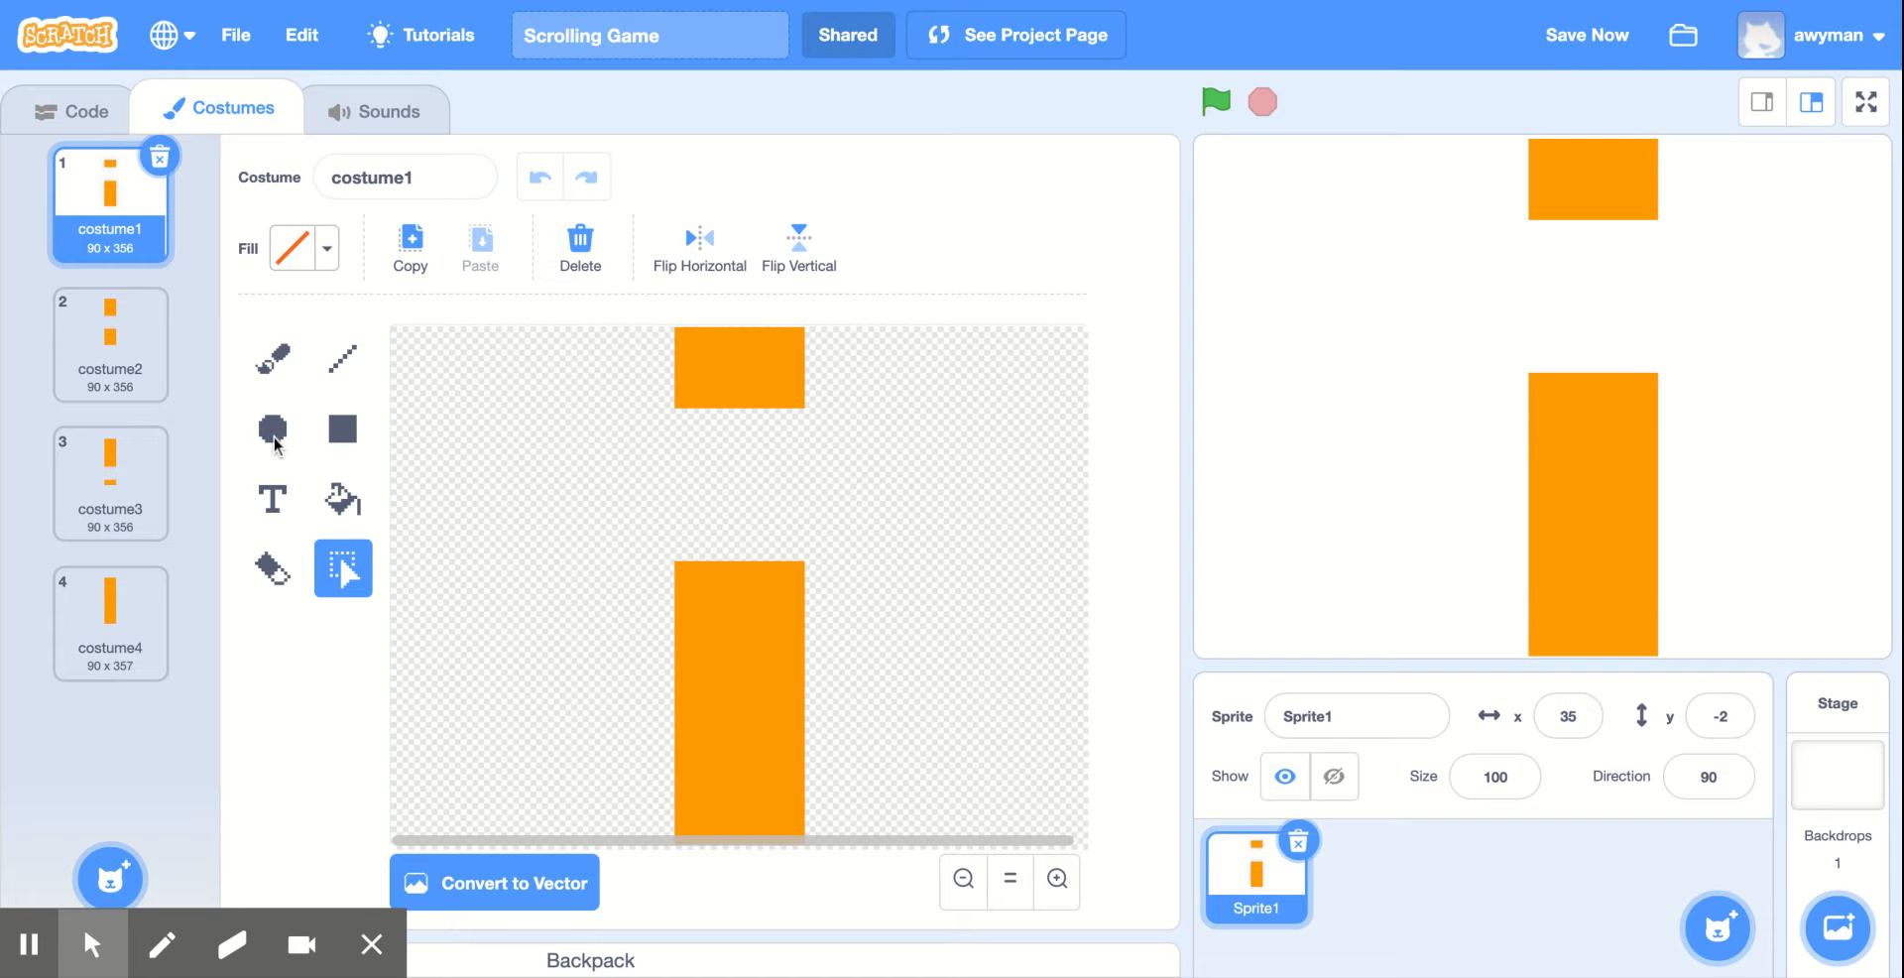
{"action": "left_click", "coordinate": [499, 884]}
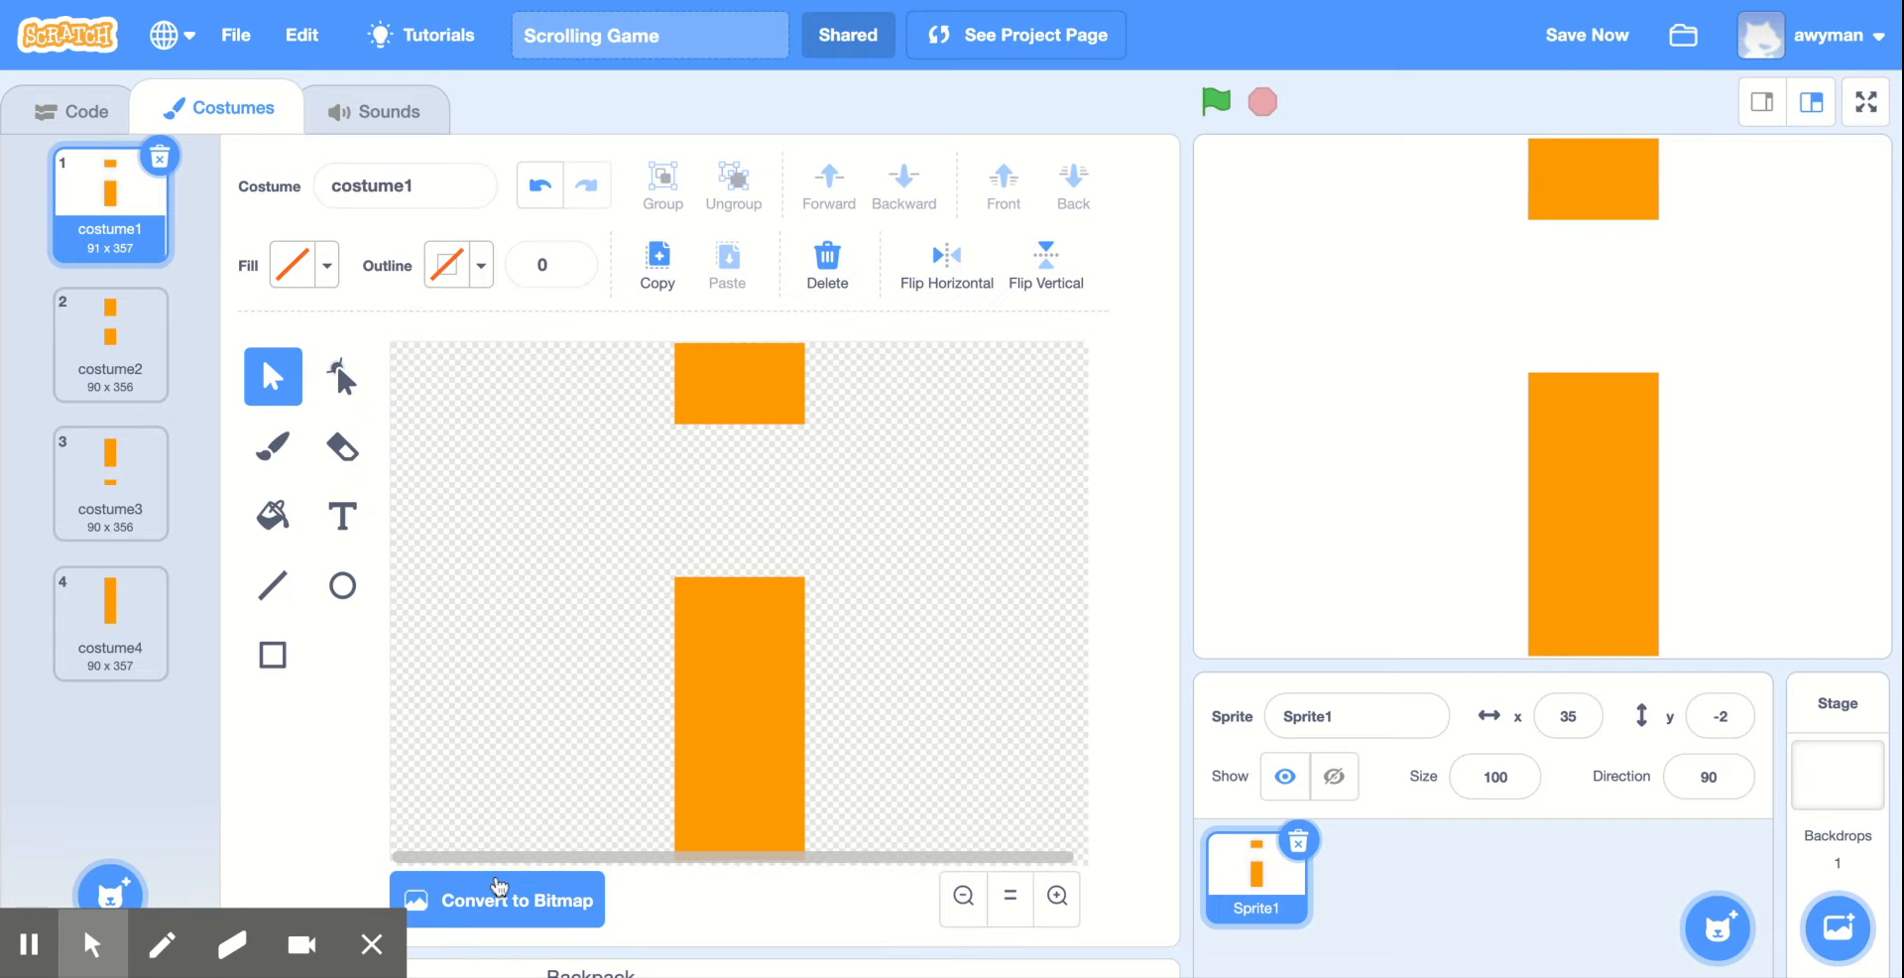
{"action": "left_click", "coordinate": [722, 695]}
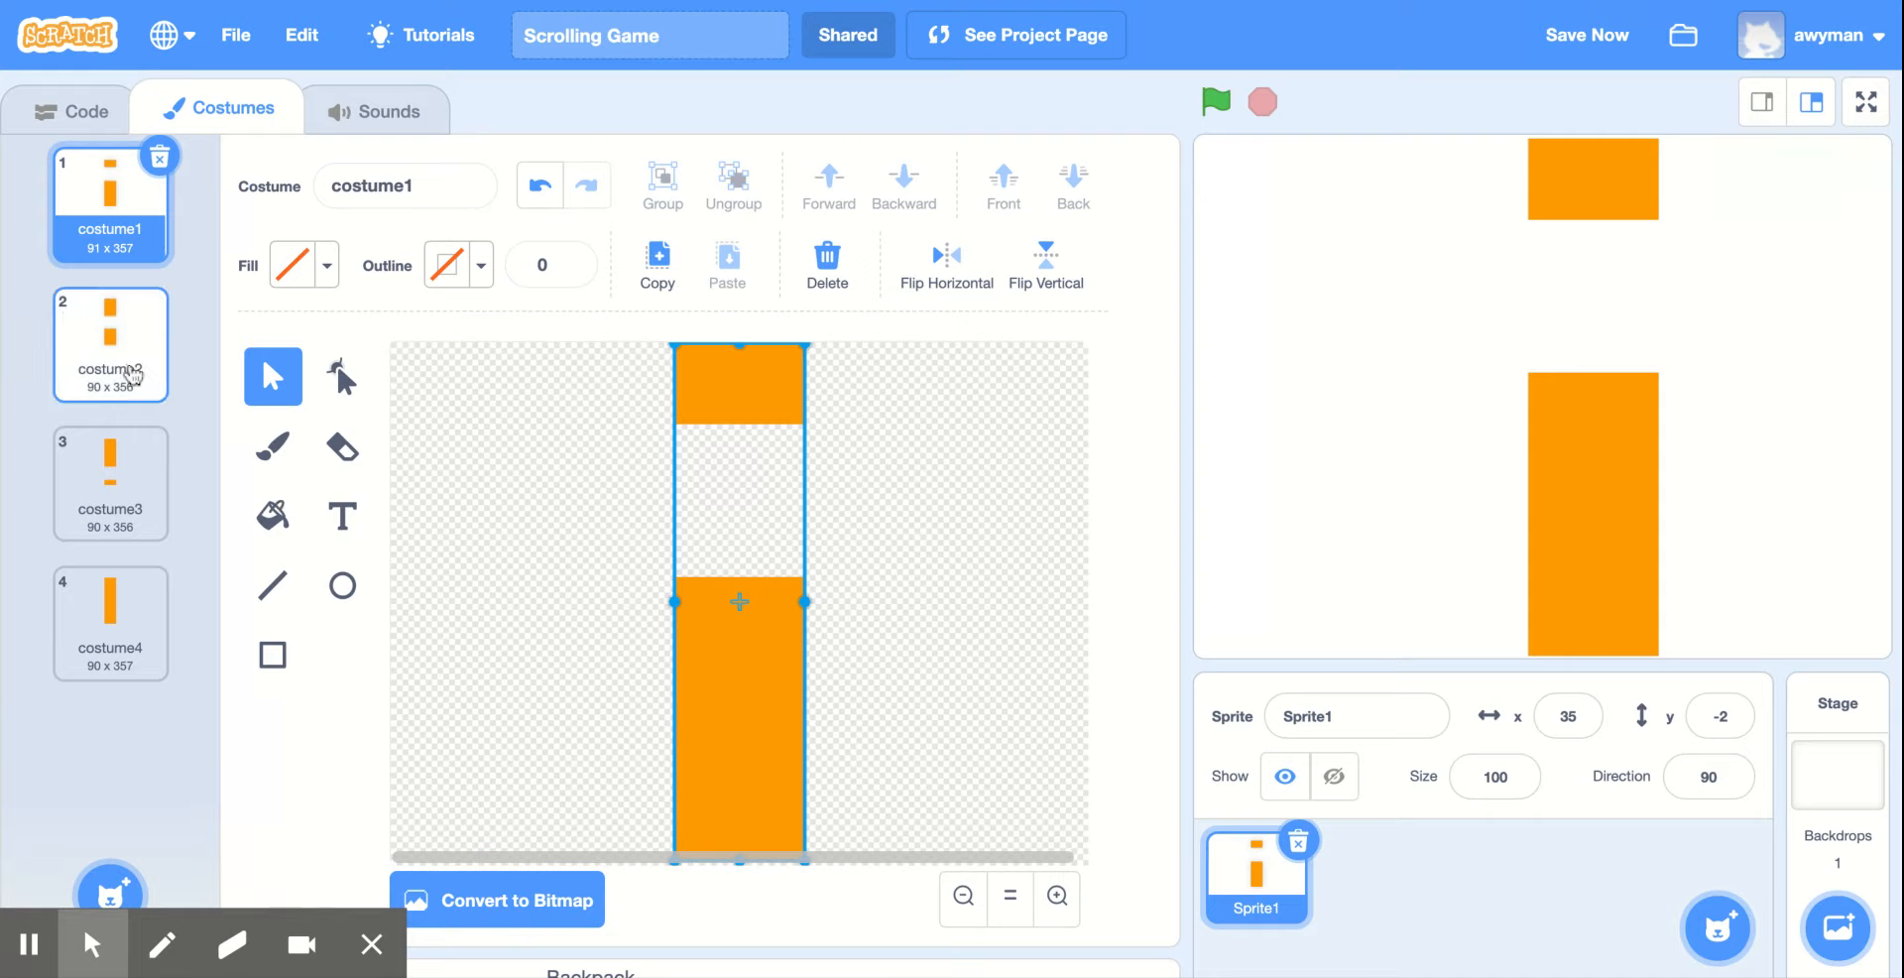
Check costume2, costume3 and costume4 in turn, leave costume3 selected, and save the project
{"action": "left_click", "coordinate": [121, 603]}
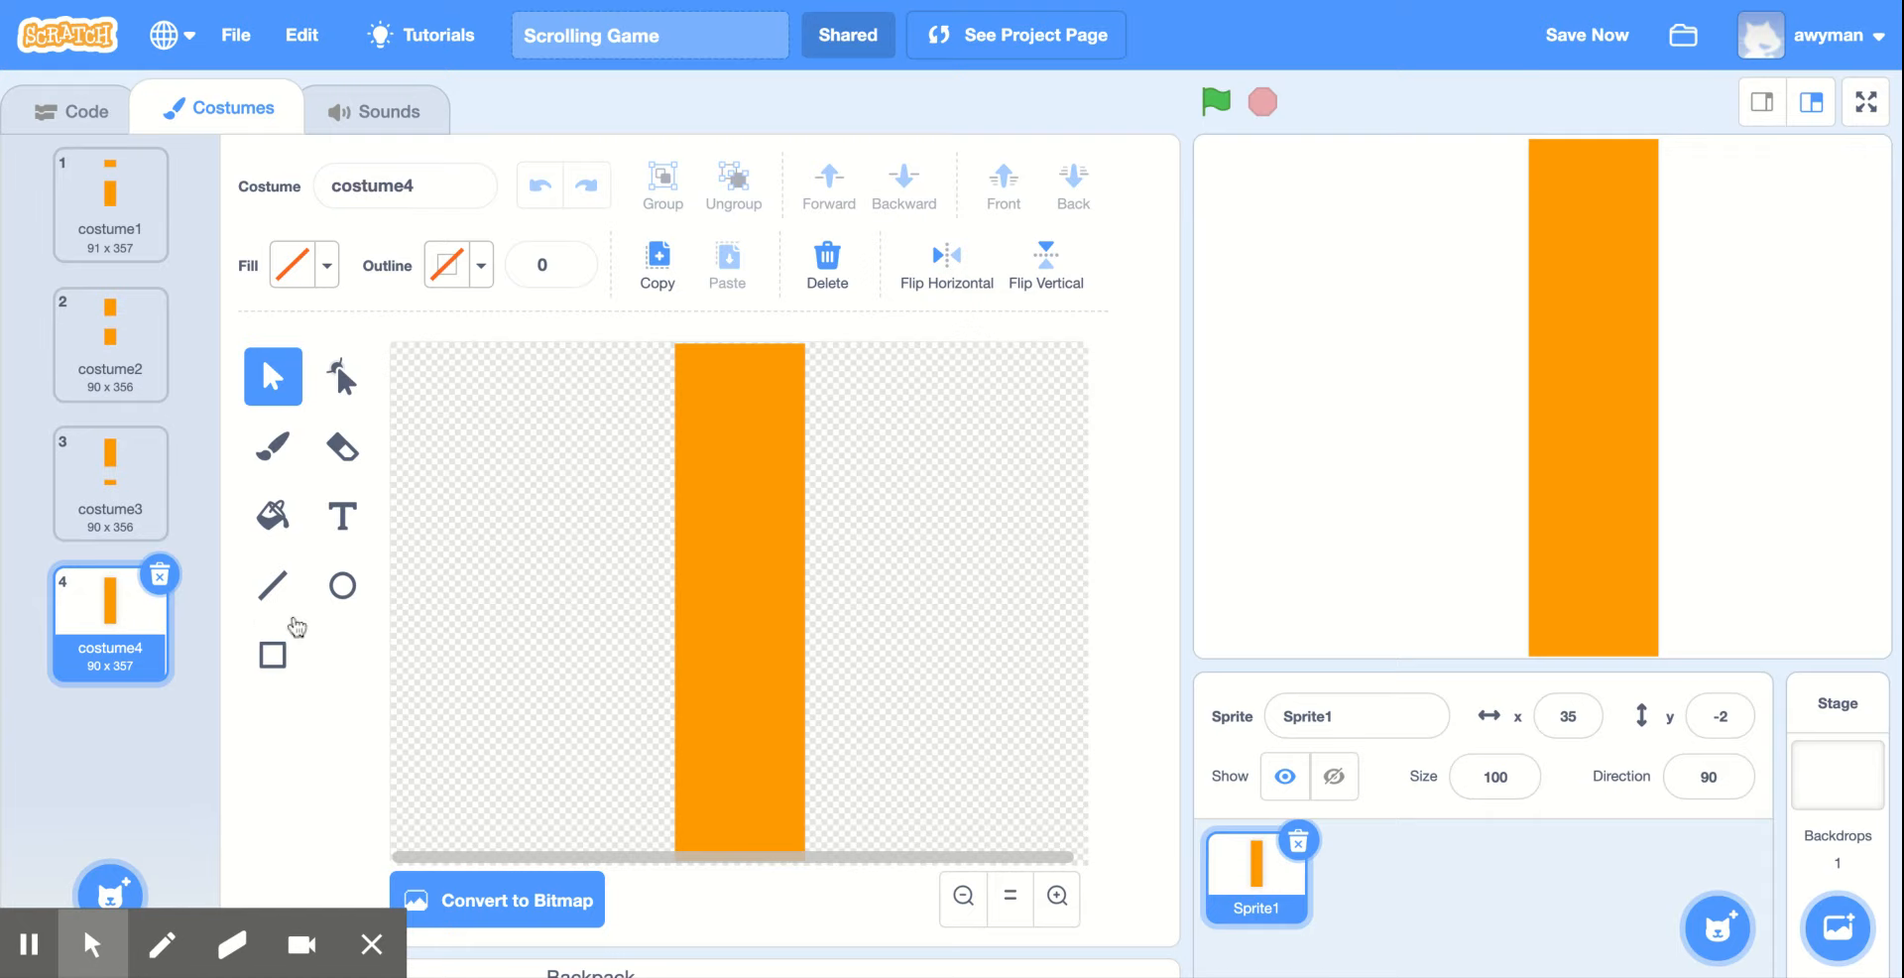
{"action": "left_click", "coordinate": [103, 359]}
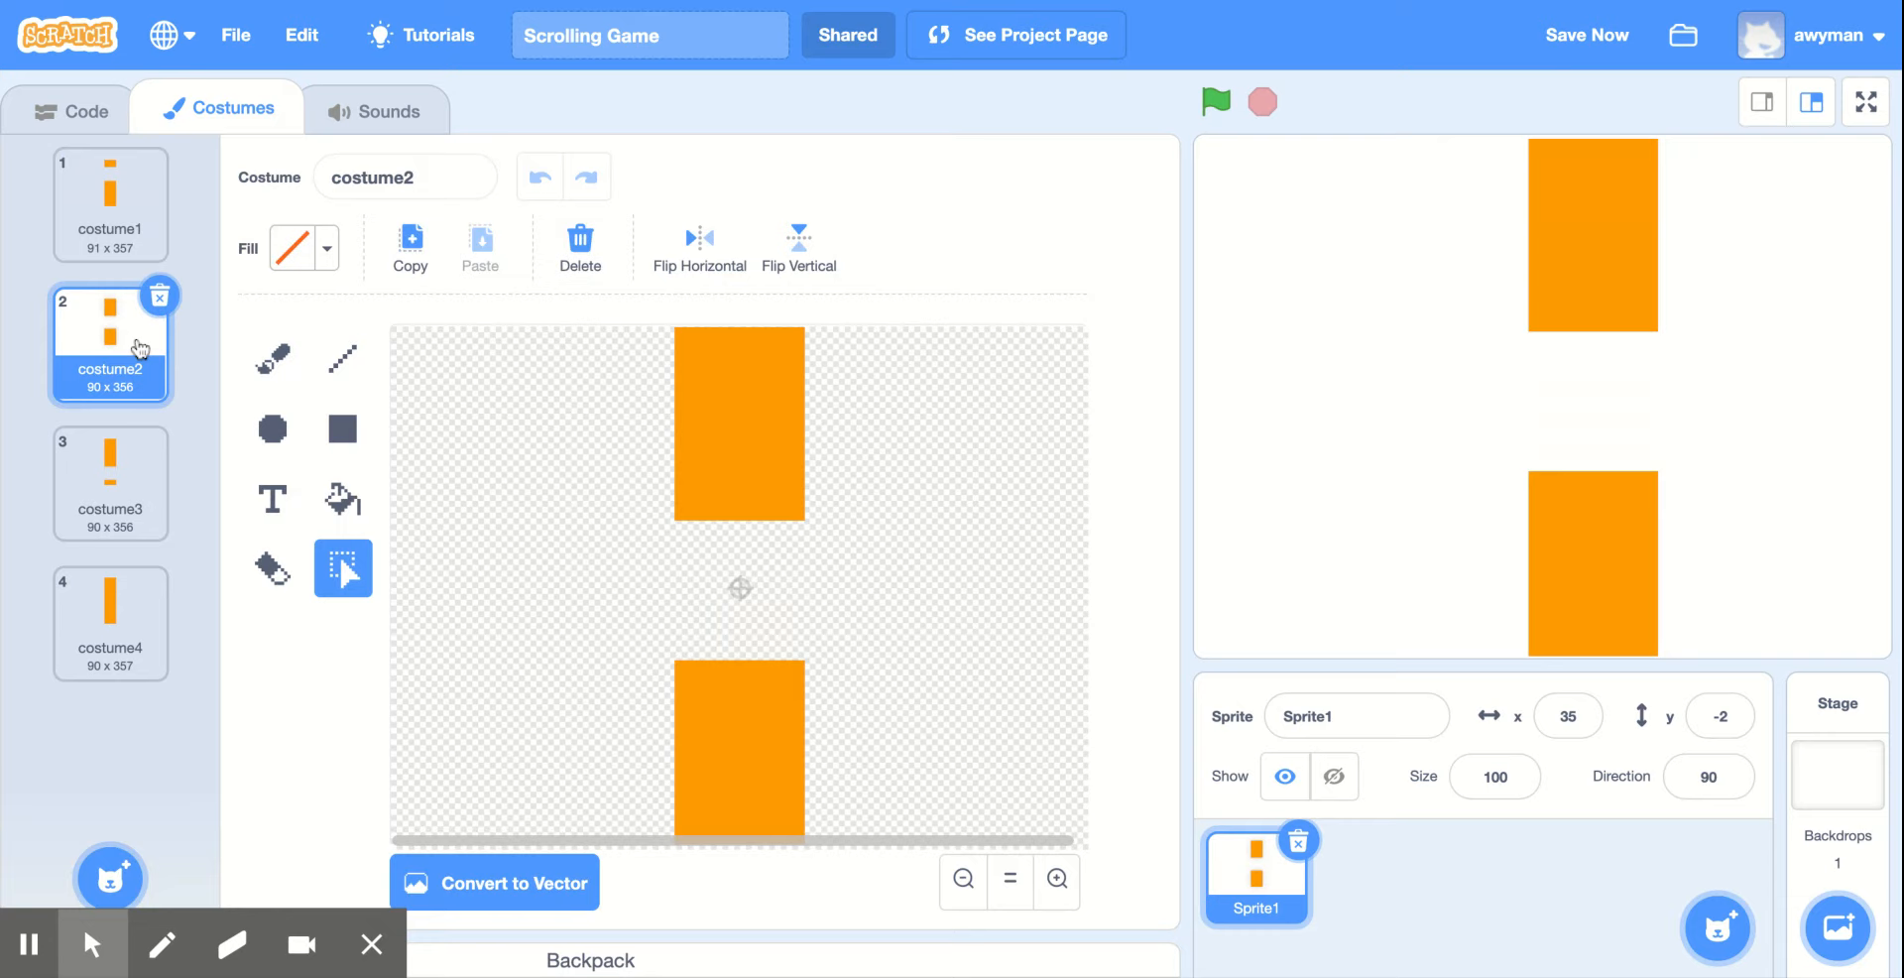
{"action": "left_click", "coordinate": [126, 489]}
{"action": "left_click", "coordinate": [136, 610]}
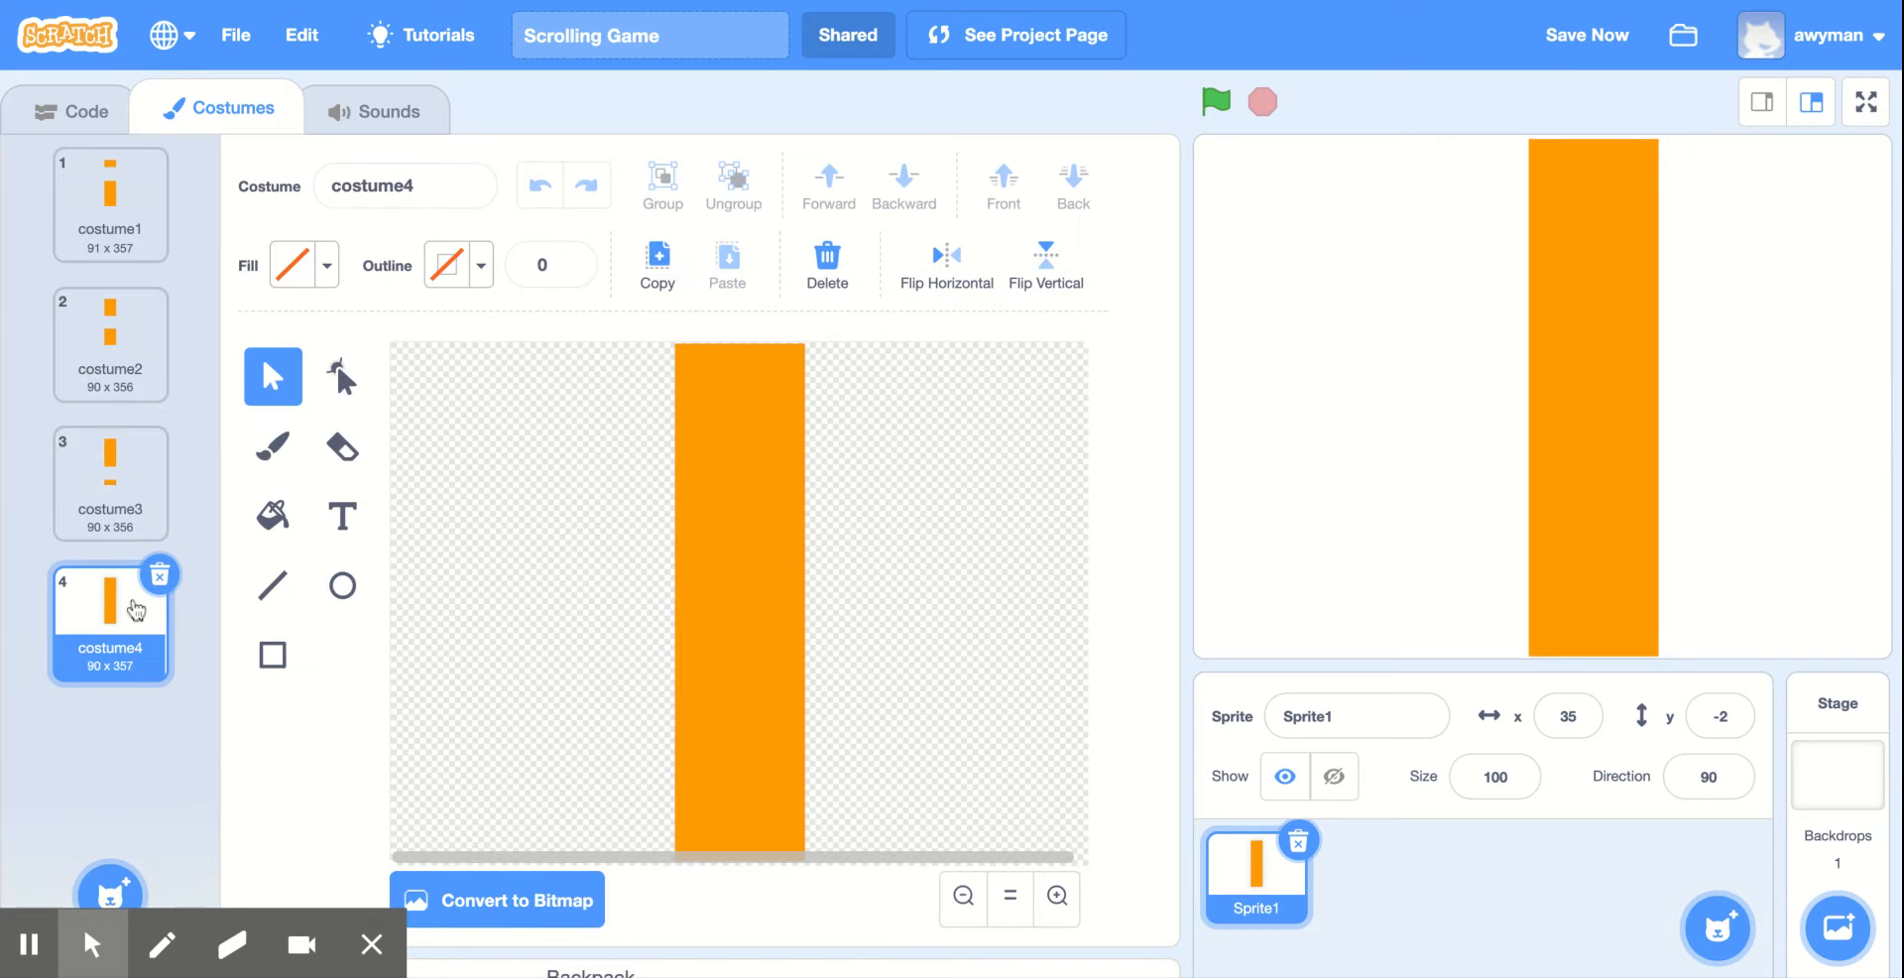
{"action": "left_click", "coordinate": [91, 462]}
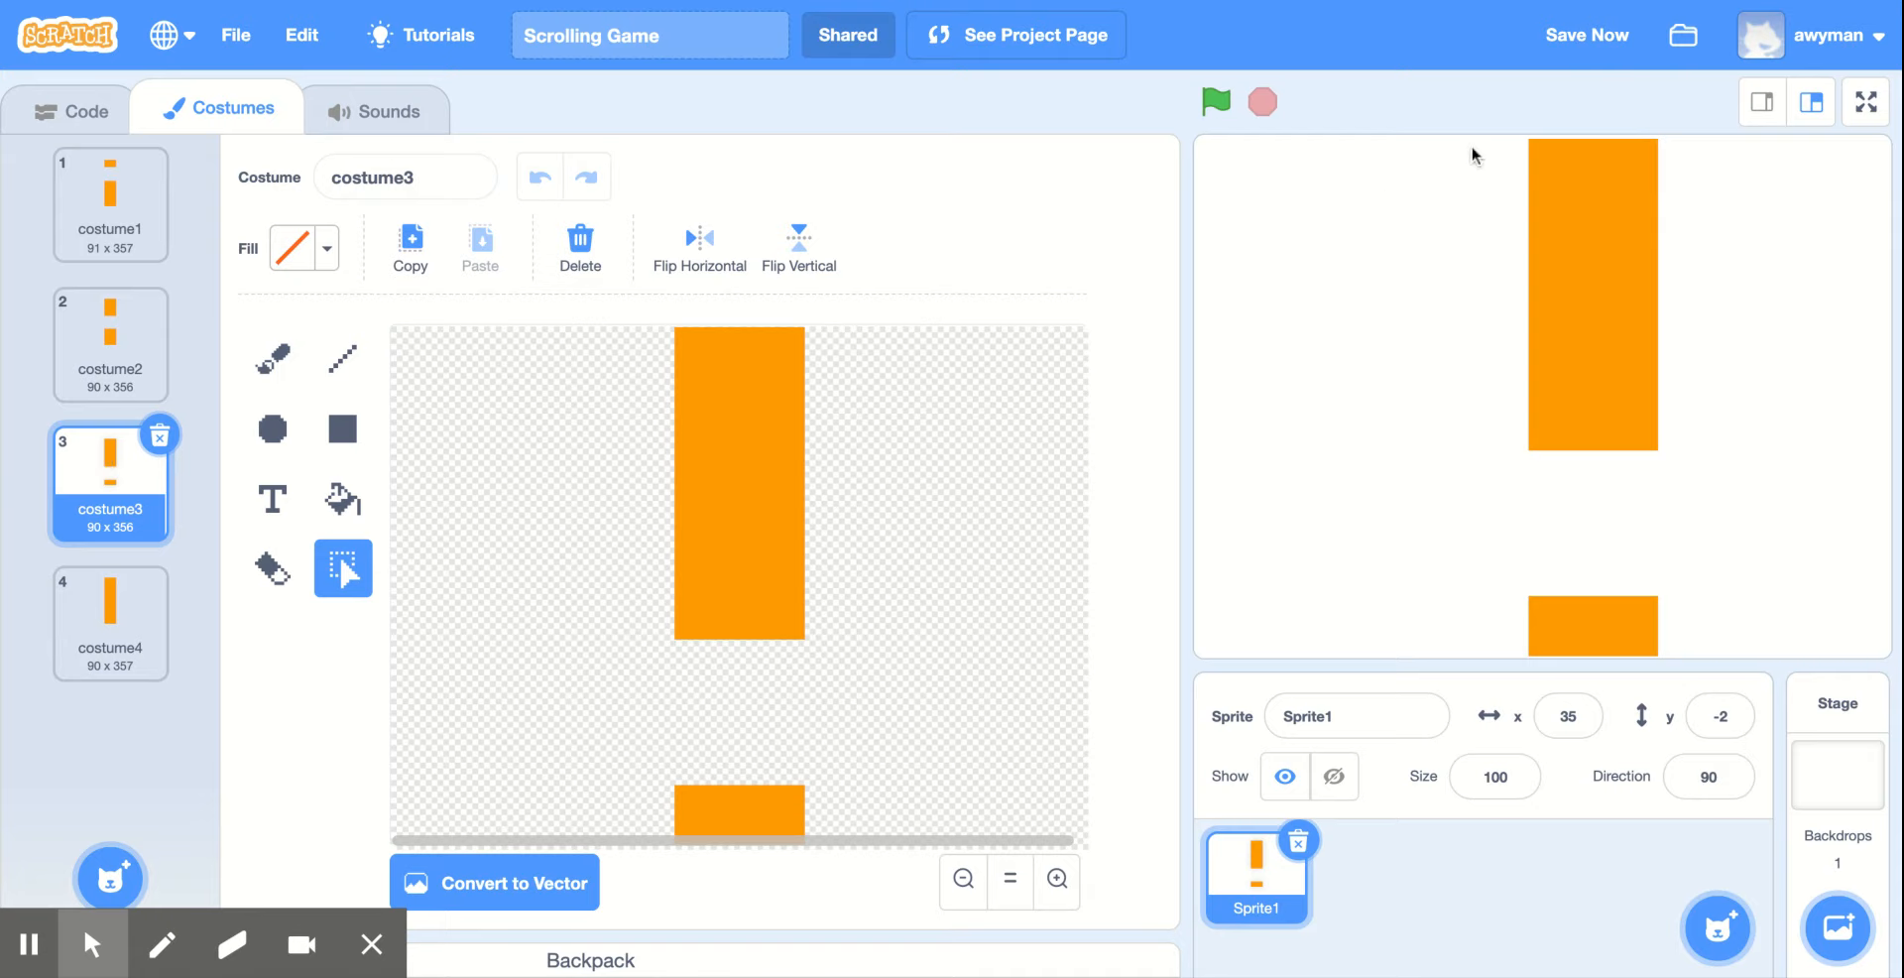
{"action": "left_click", "coordinate": [1606, 41]}
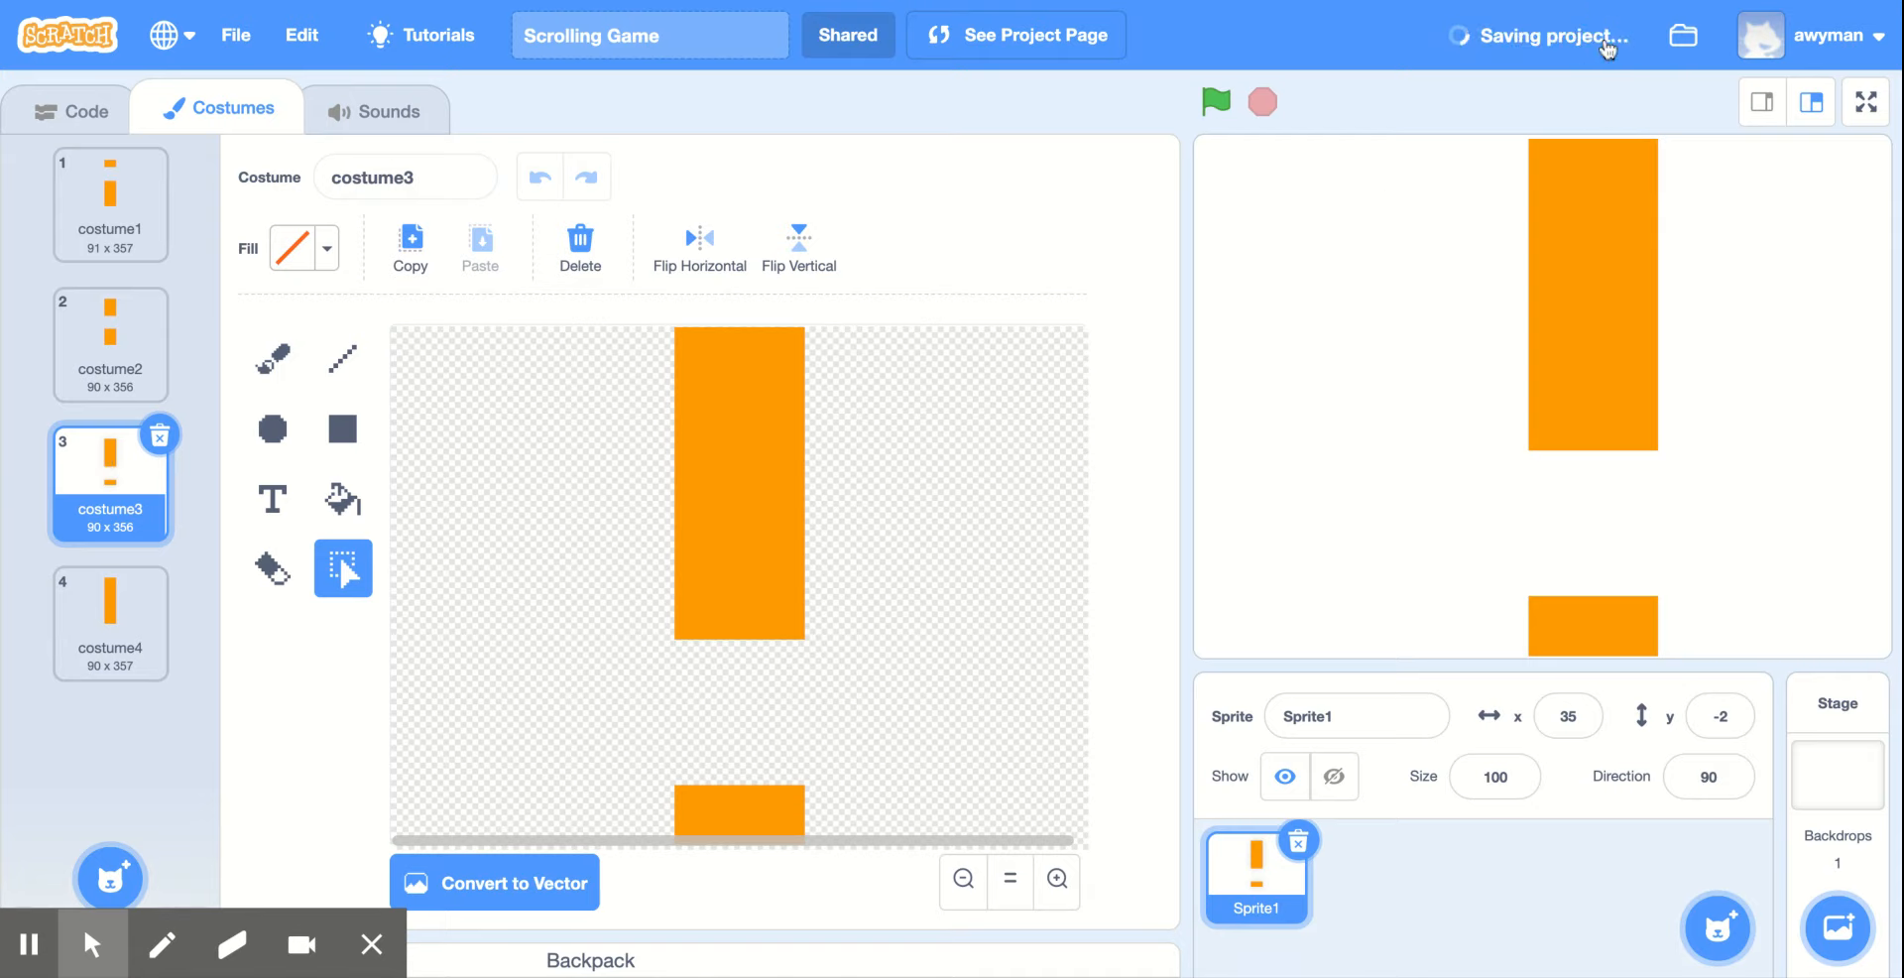